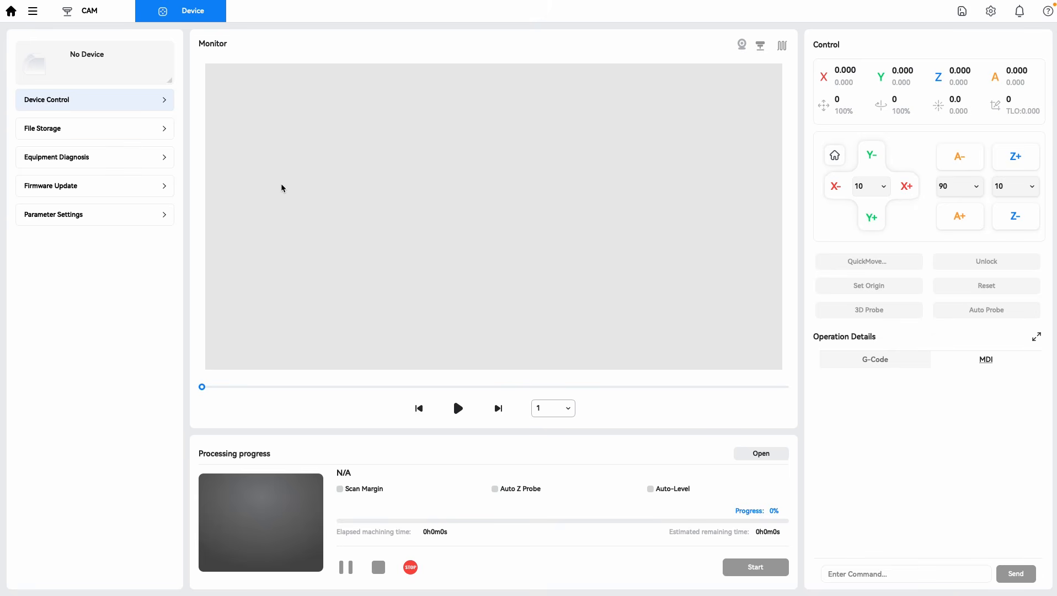
Connect to the saved device Carvera_A and disconnect from it again
click(129, 48)
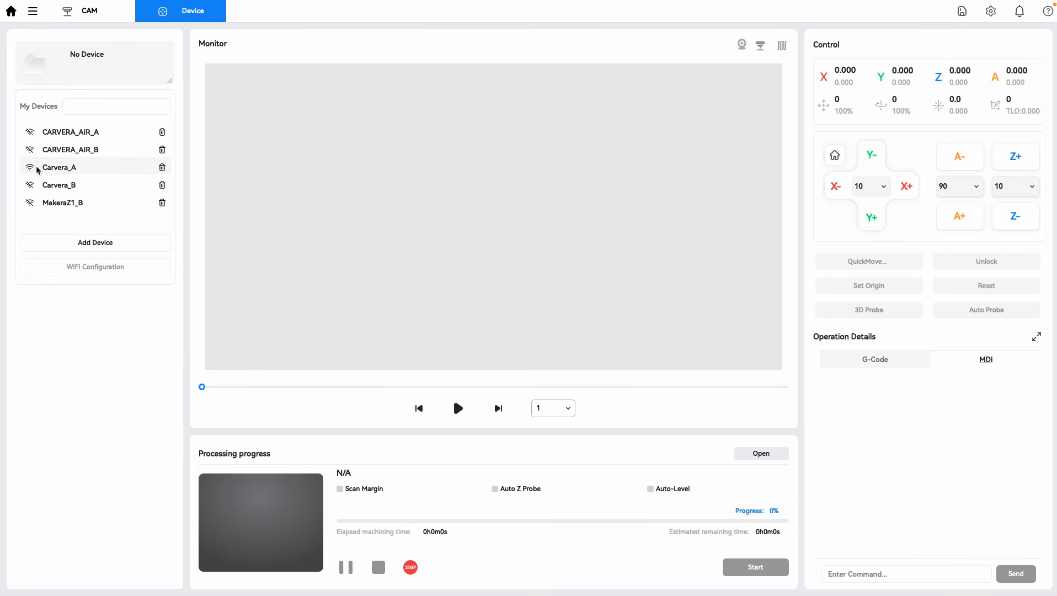
click(58, 169)
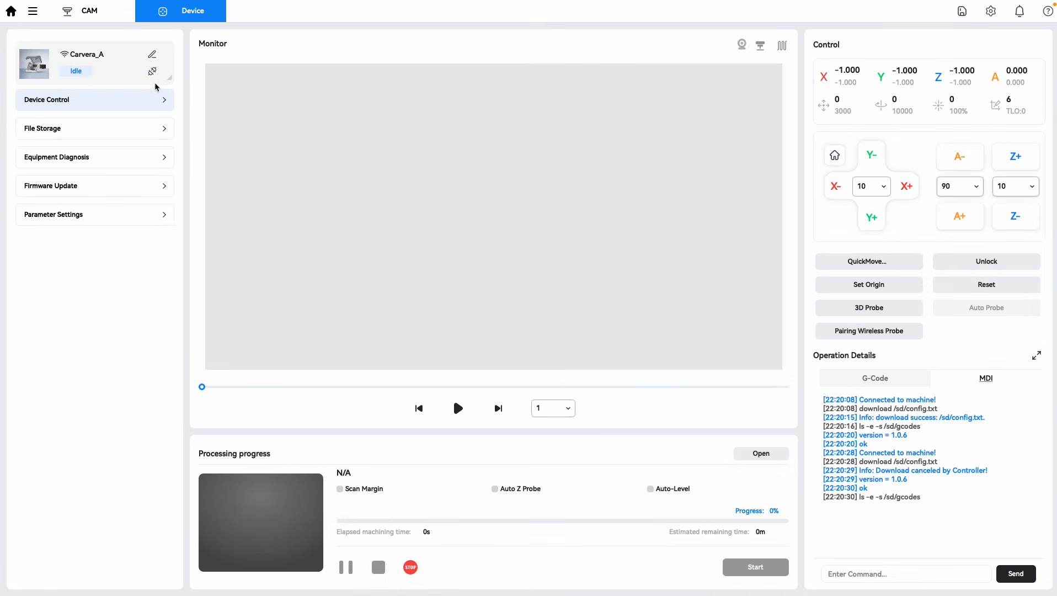
click(155, 83)
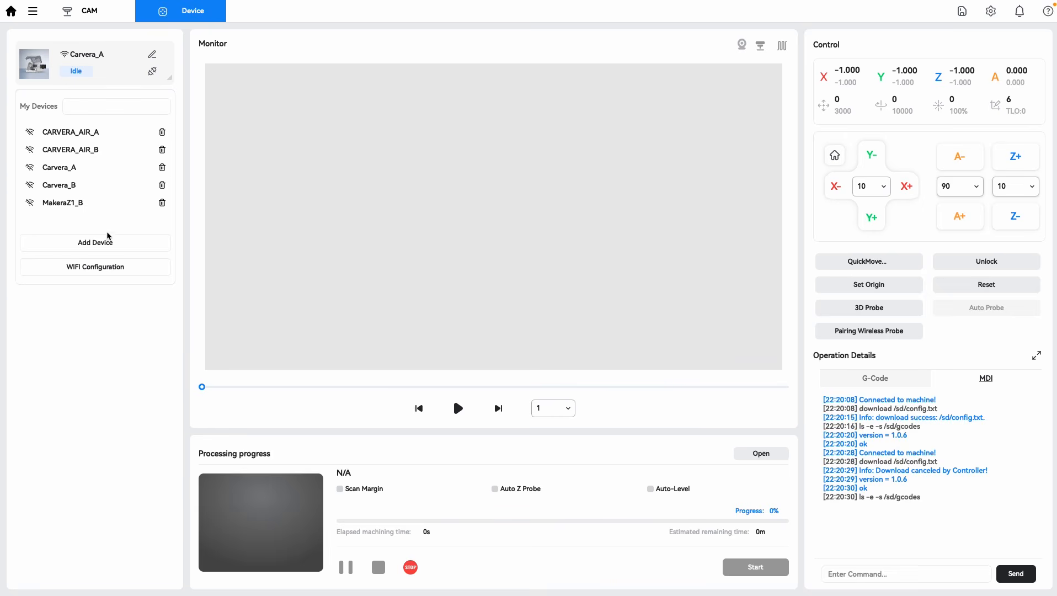
click(153, 73)
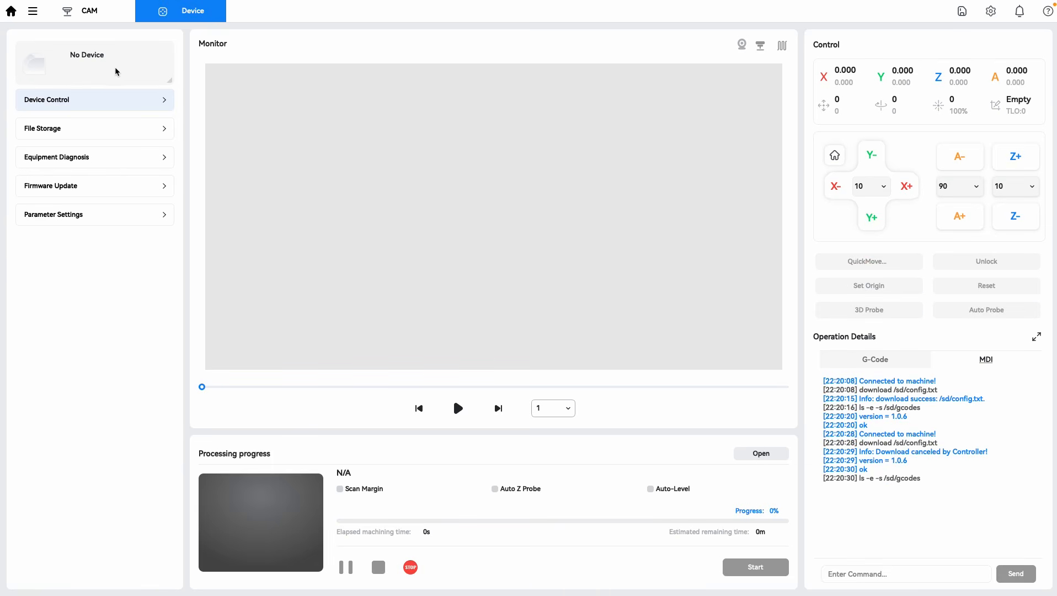
Add the Makera_Z1A machine as a new device and connect to it via Wi-Fi
click(113, 67)
click(116, 242)
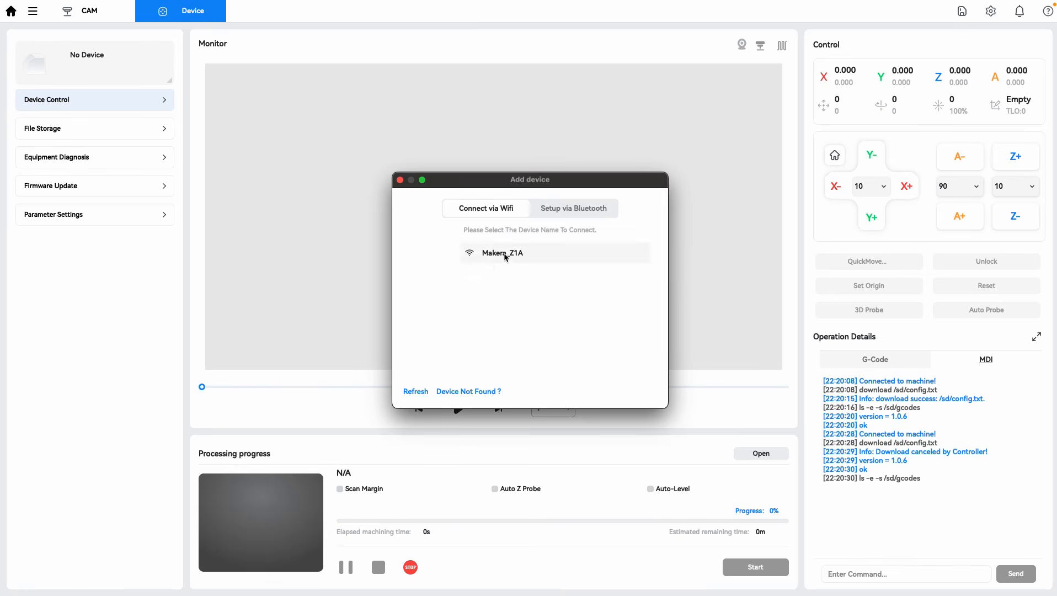
click(561, 210)
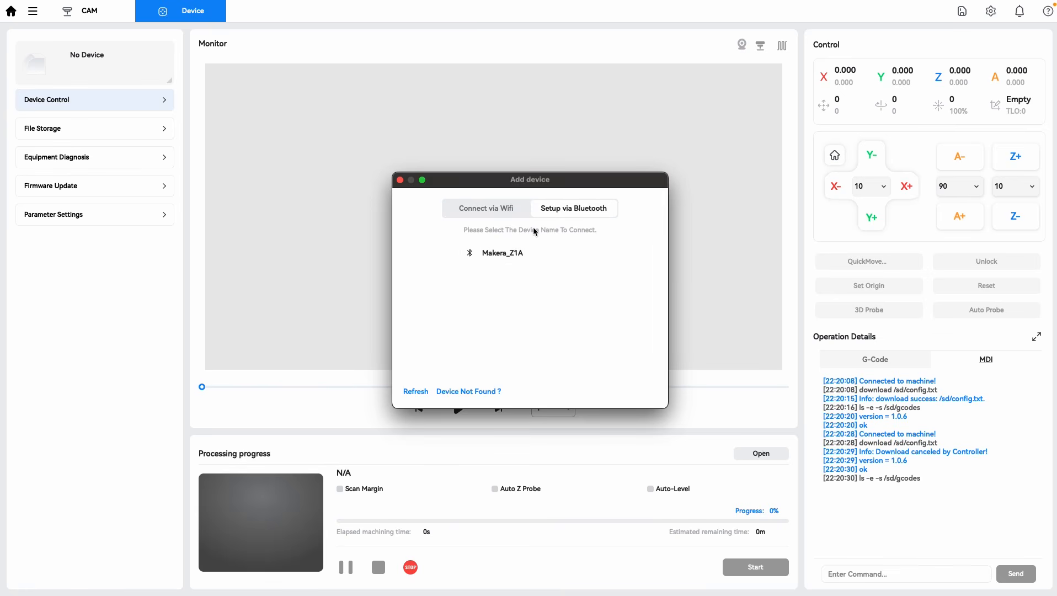
click(499, 214)
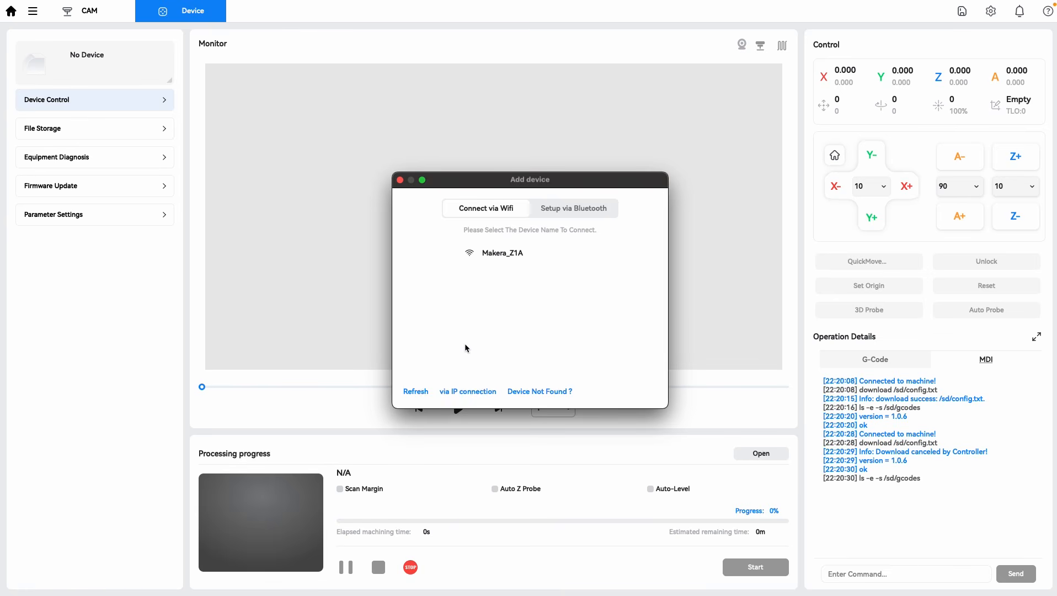
click(507, 254)
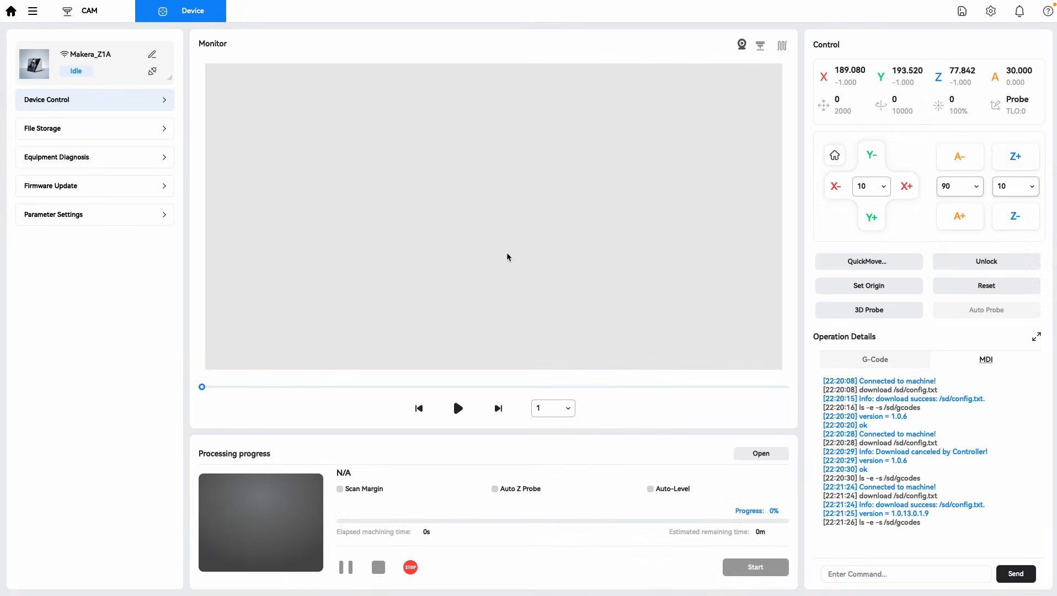
View the Wi-Fi configuration of the connected Makera_Z1A and close it without selecting a network
click(111, 68)
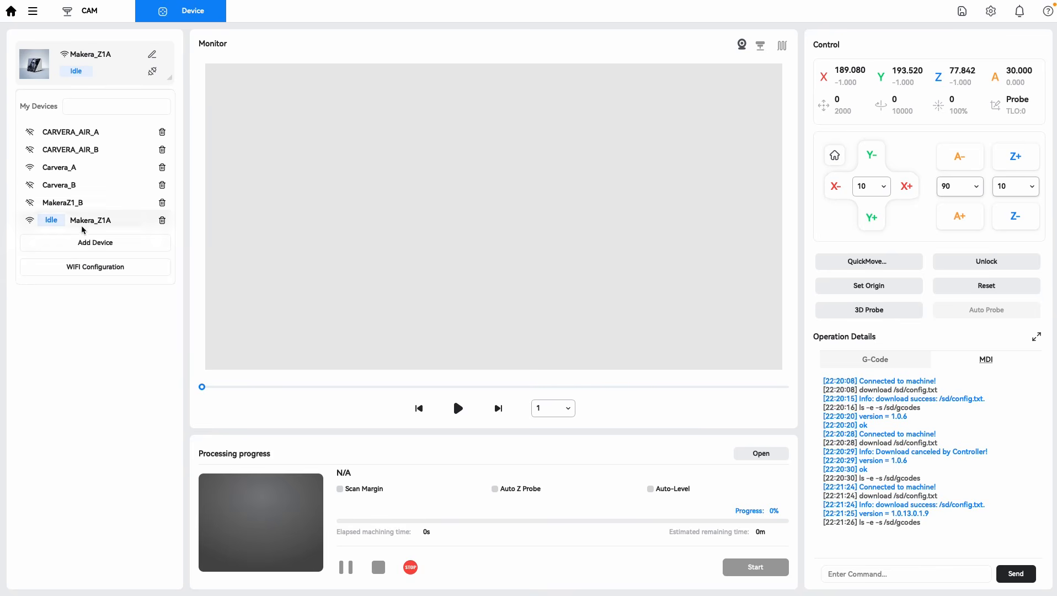
click(77, 267)
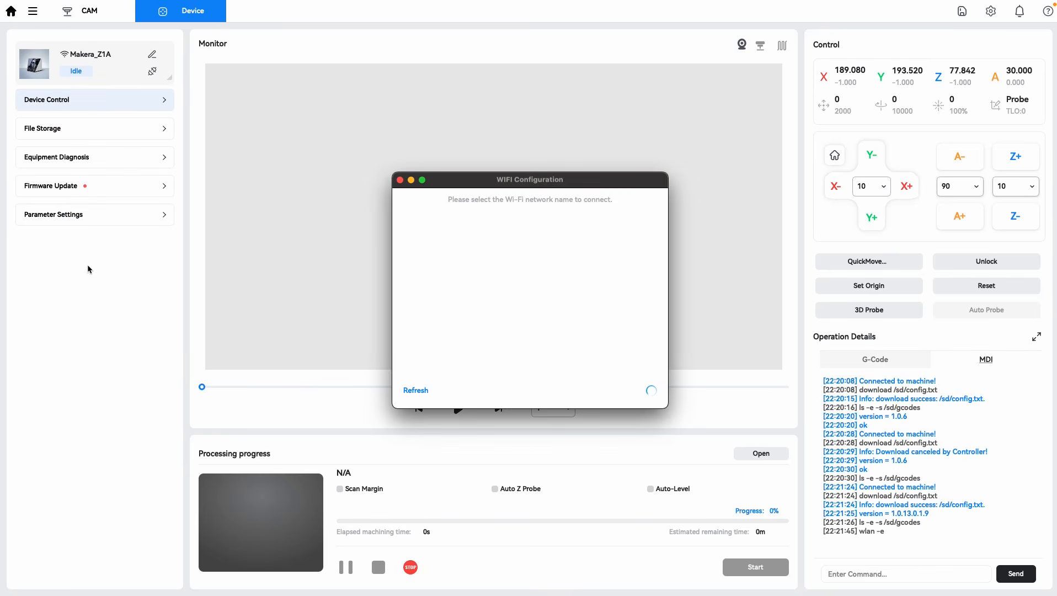
click(400, 180)
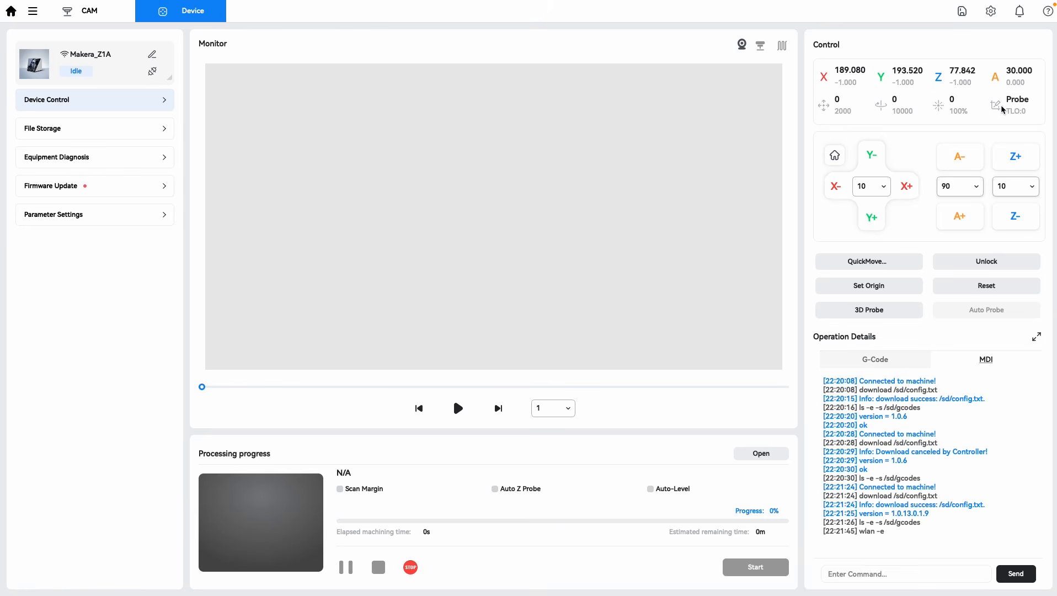
Review the current tool's change and calibration options and the available XY jog step sizes
mouse_move(1005, 108)
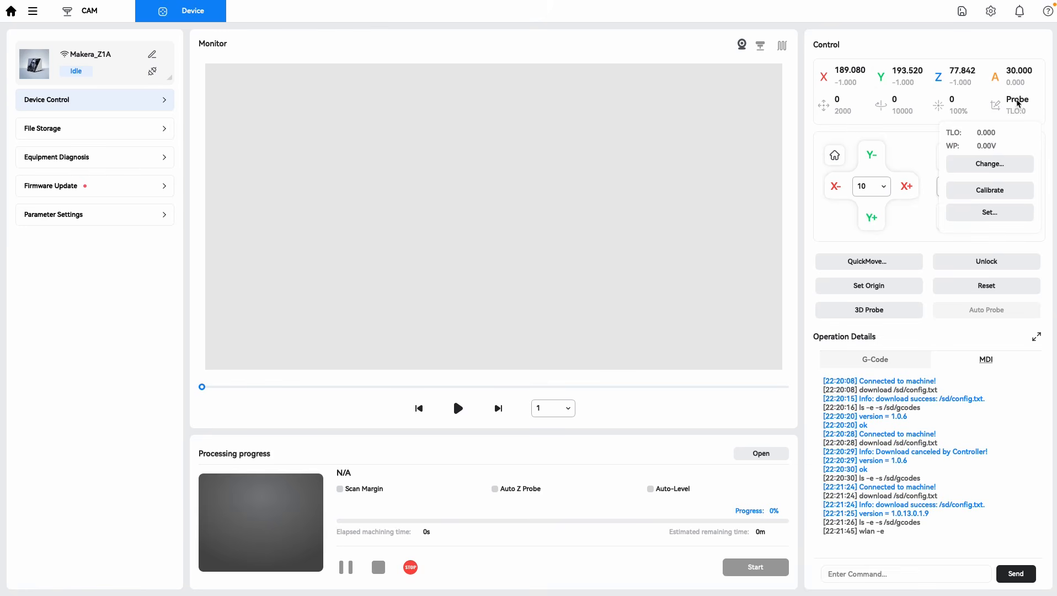
click(989, 165)
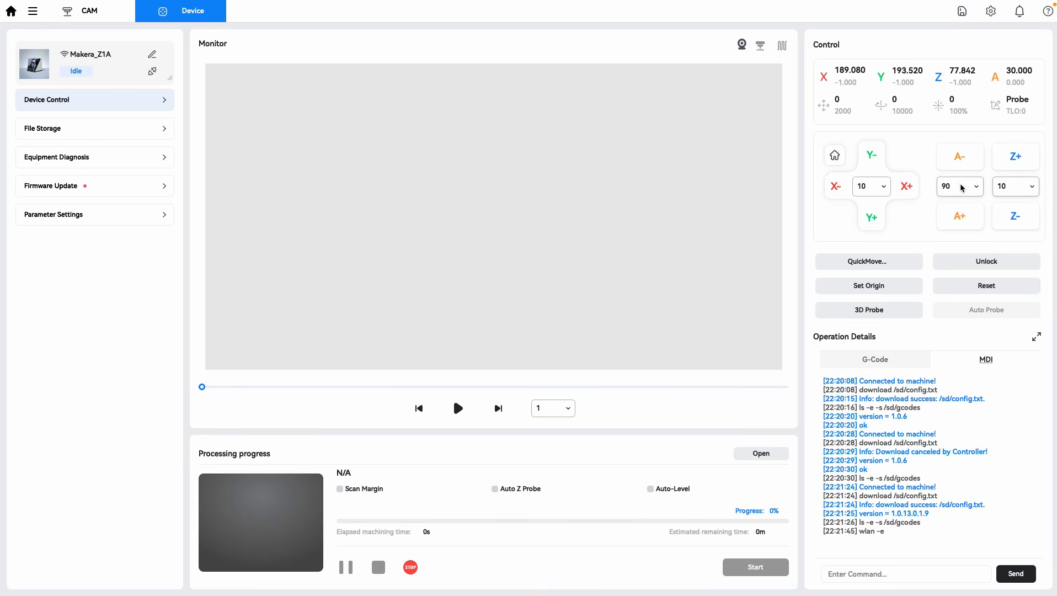
click(871, 189)
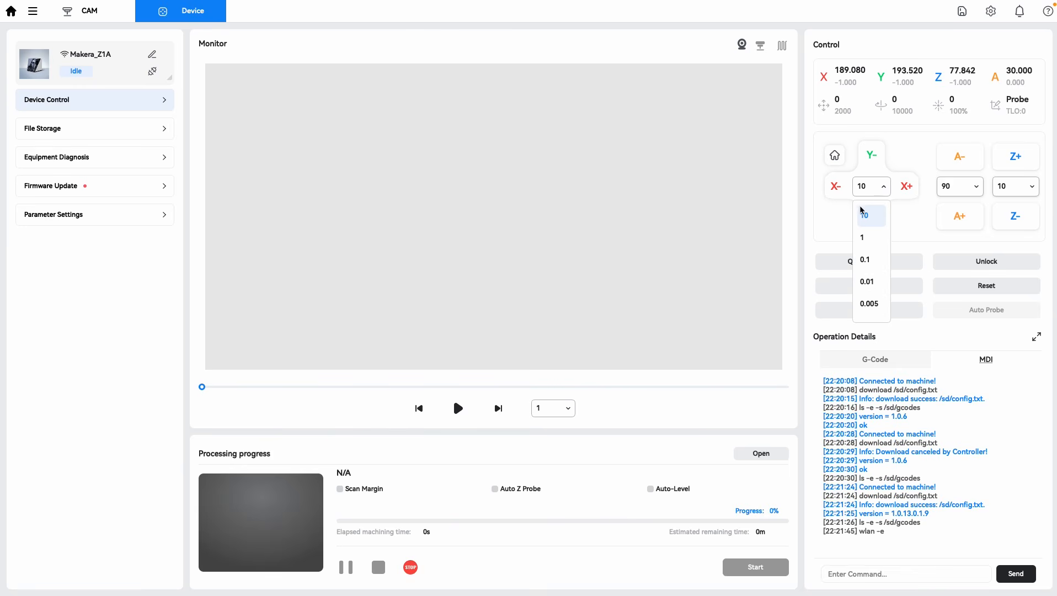
click(864, 192)
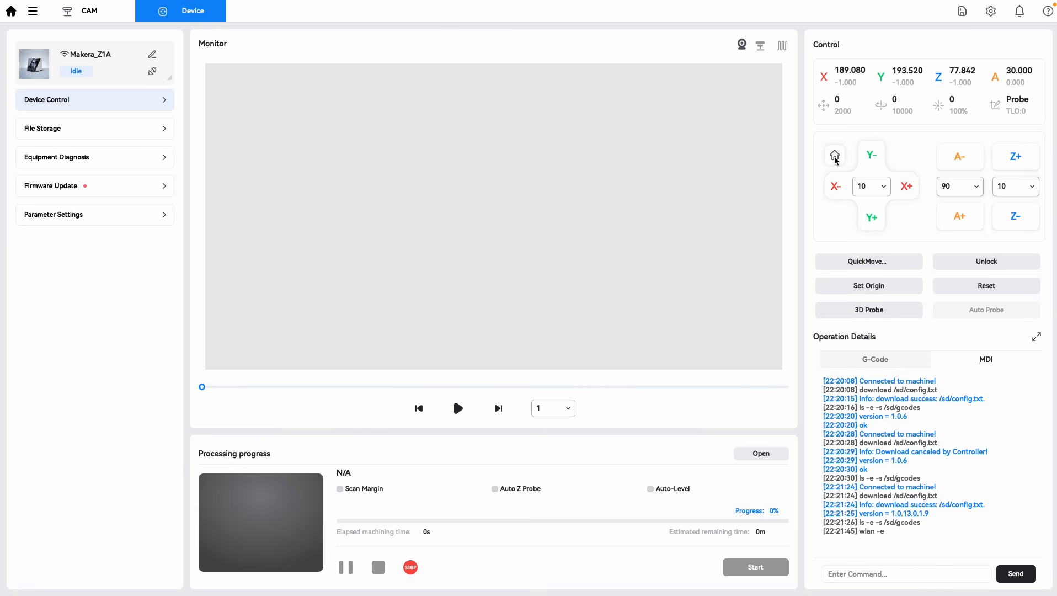
Review the QuickMove destinations and the Set Origin settings, leaving both without applying anything
click(884, 262)
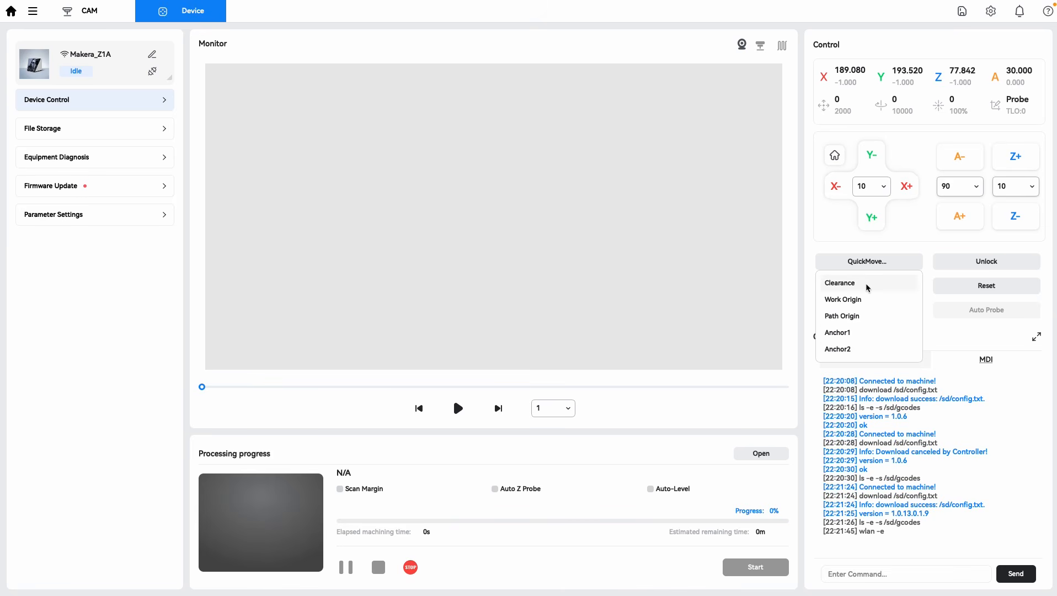
click(892, 240)
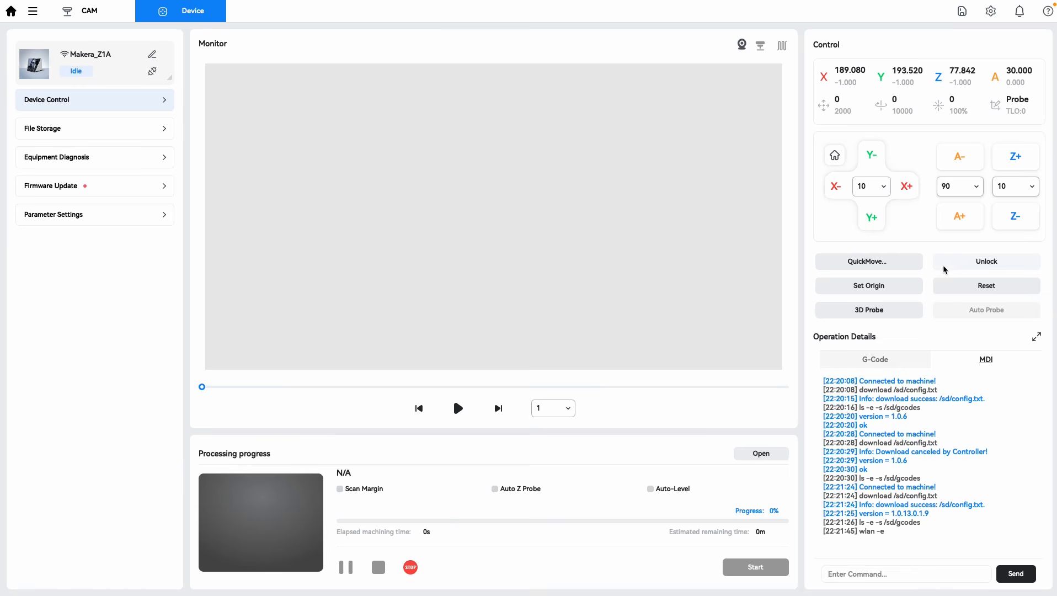
click(899, 284)
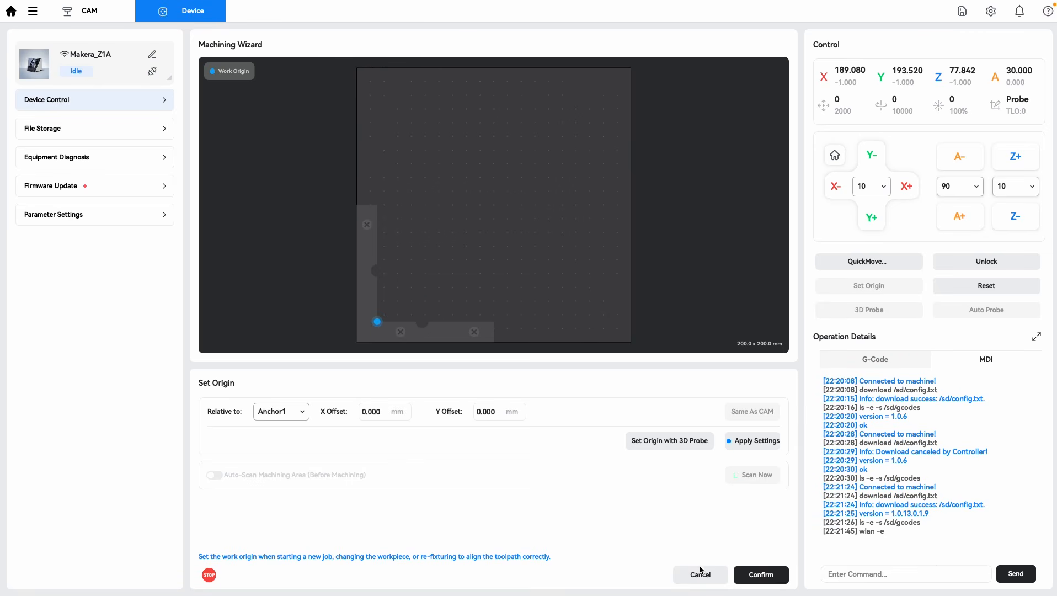
click(701, 575)
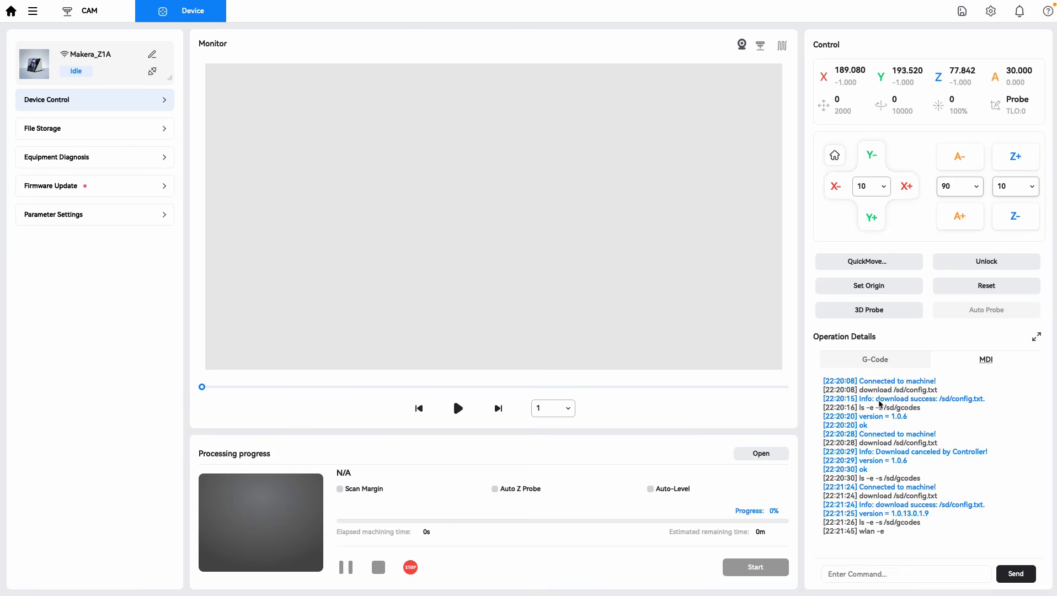
Switch the operation details from the MDI console to the G-code listing
click(870, 575)
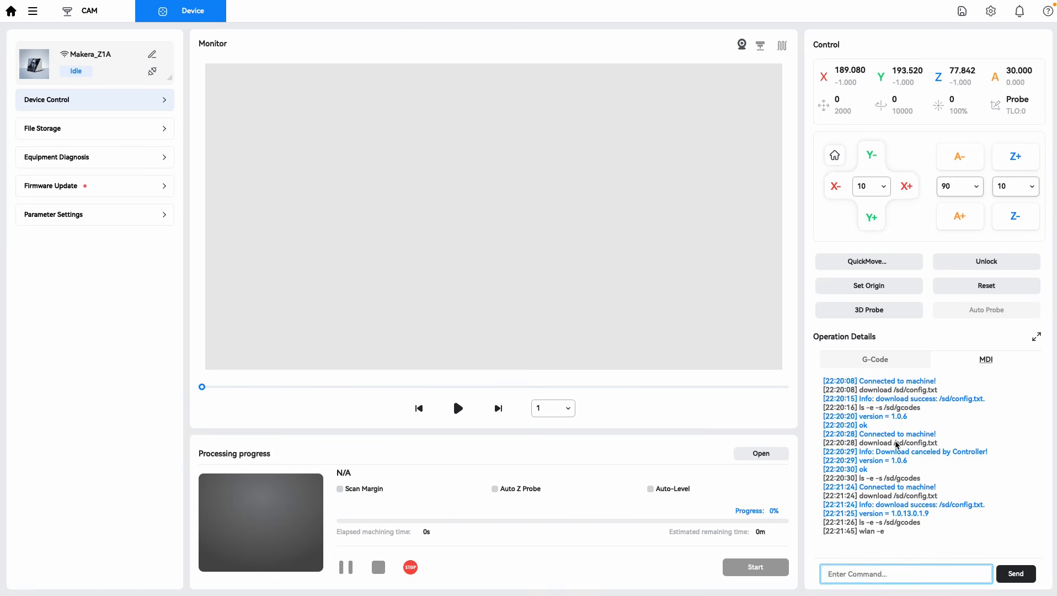
click(873, 359)
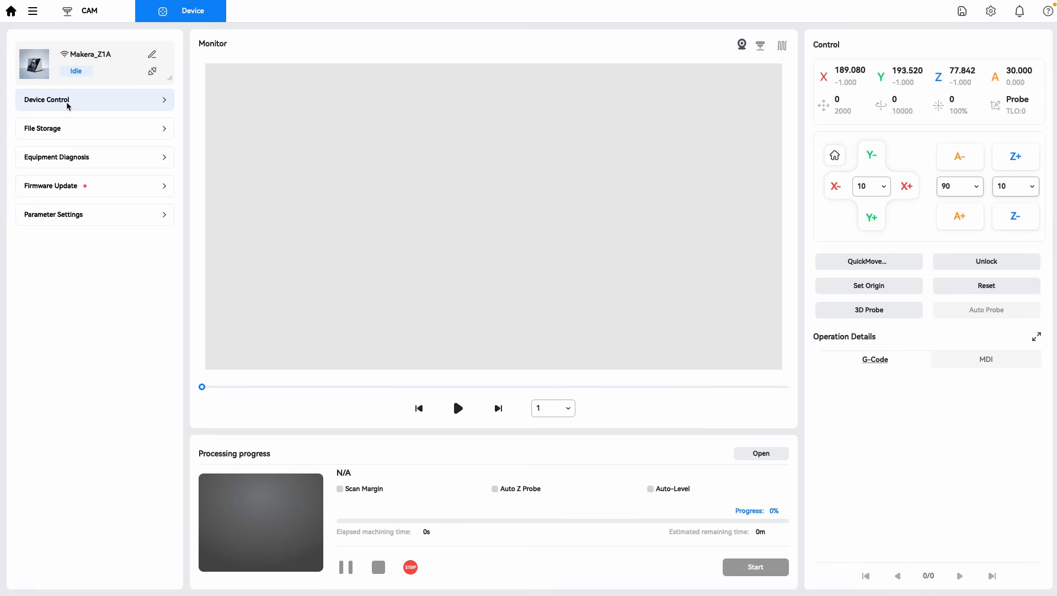
Browse the machine's file storage, look inside the Examples folder and return to the gcodes folder
click(163, 129)
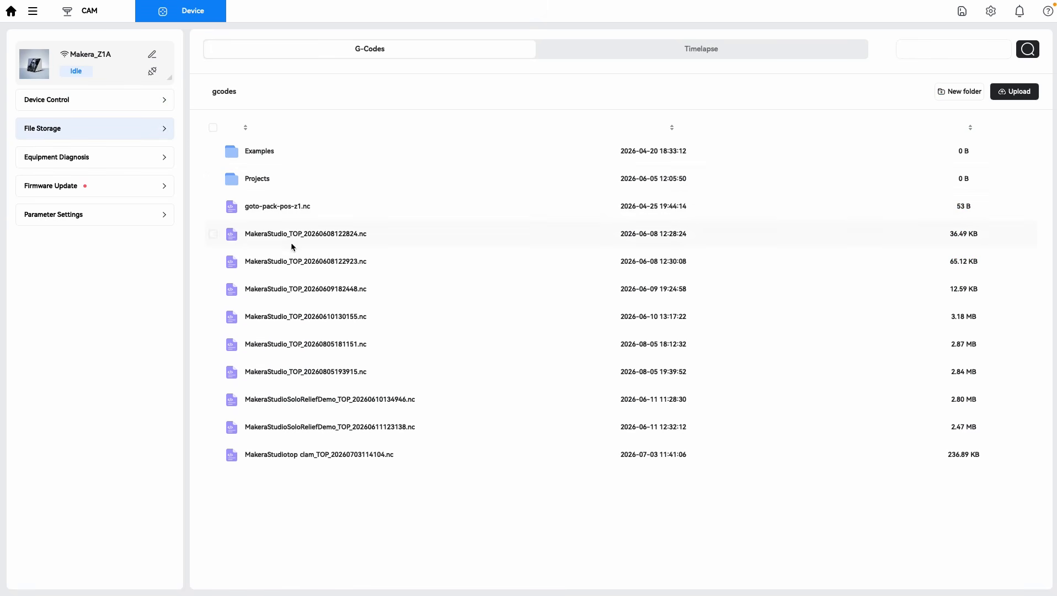
double_click(280, 153)
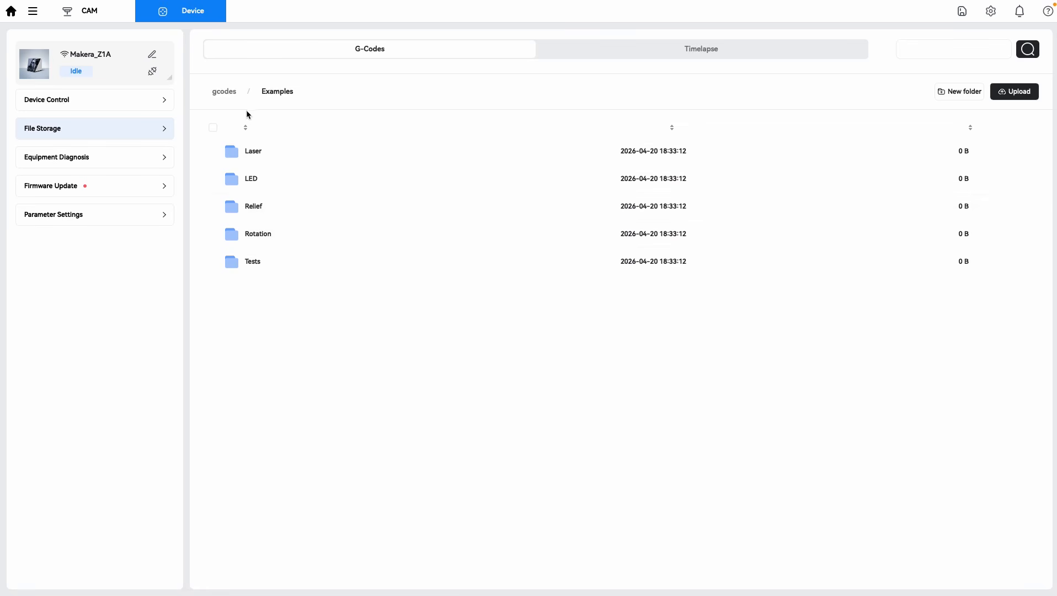
click(231, 92)
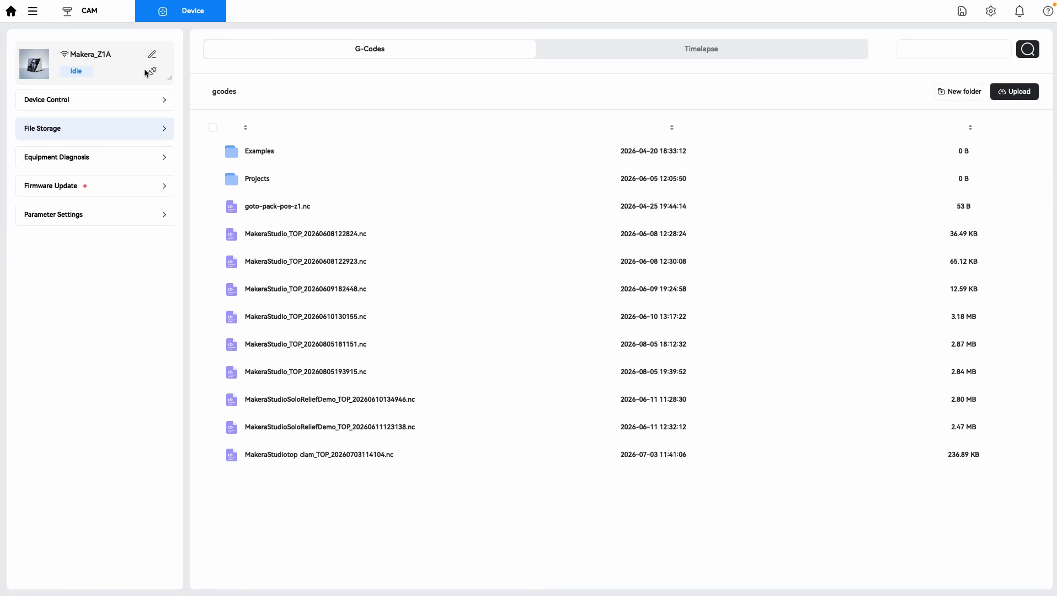
Send all four Stock Surface Top toolpaths of the CAM project to the connected machine
click(90, 11)
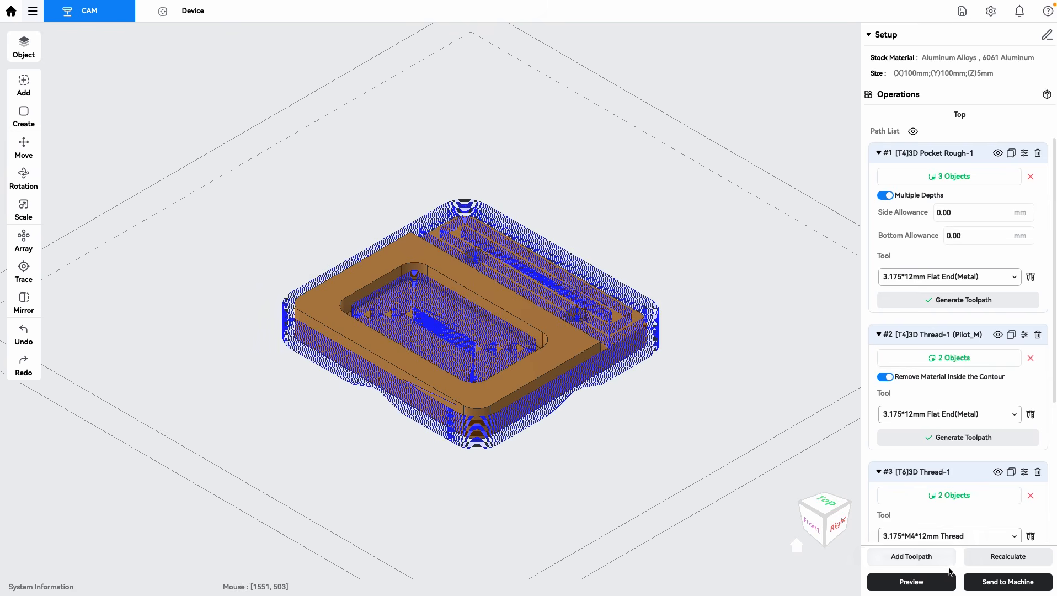
click(986, 583)
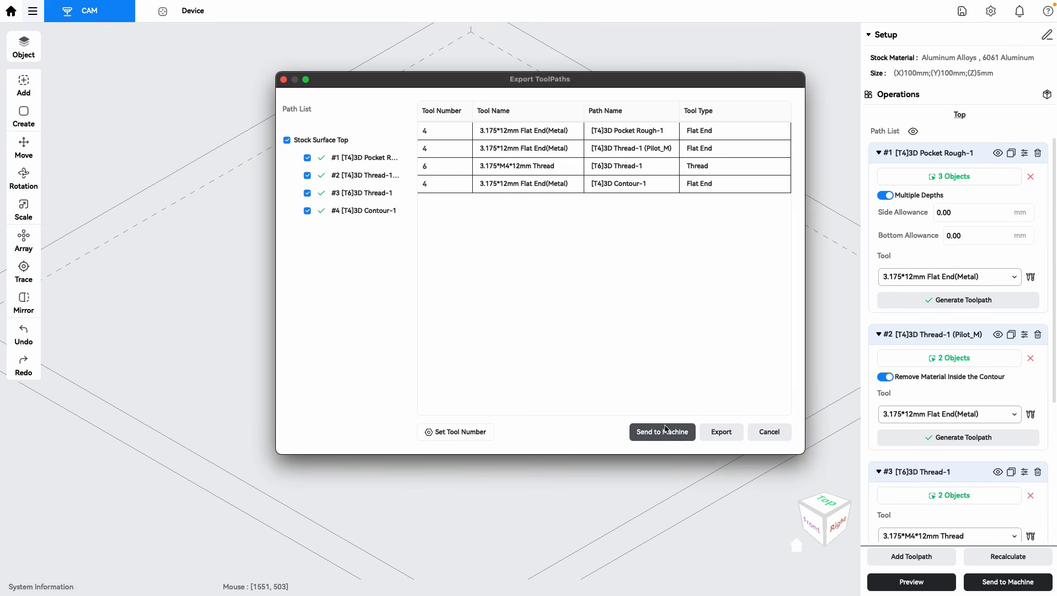
click(666, 432)
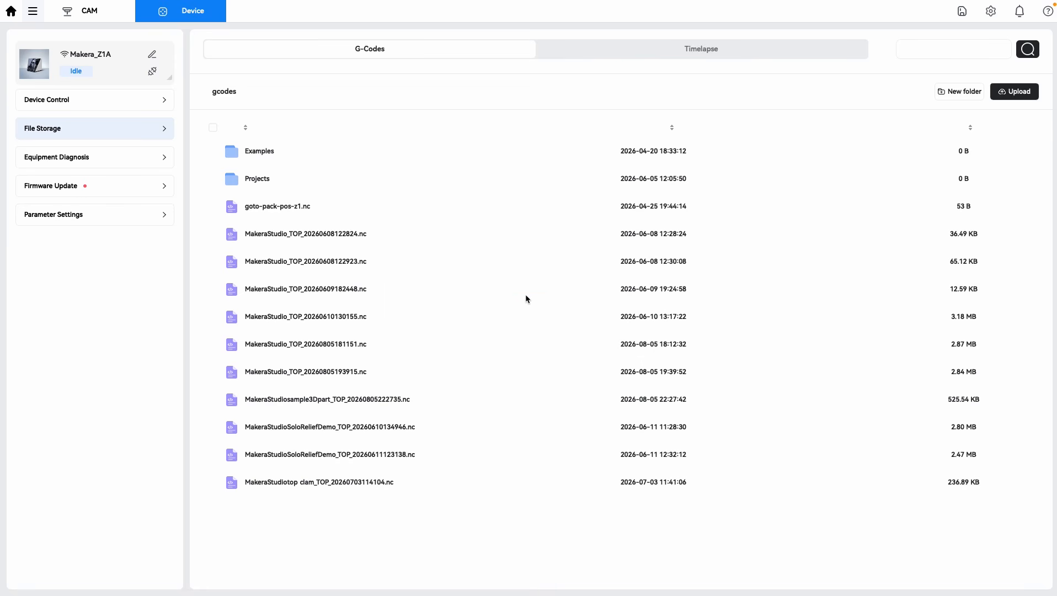
Preview the sent job's toolpath in the device control monitor, advancing the simulation to about 70% of its length
click(133, 108)
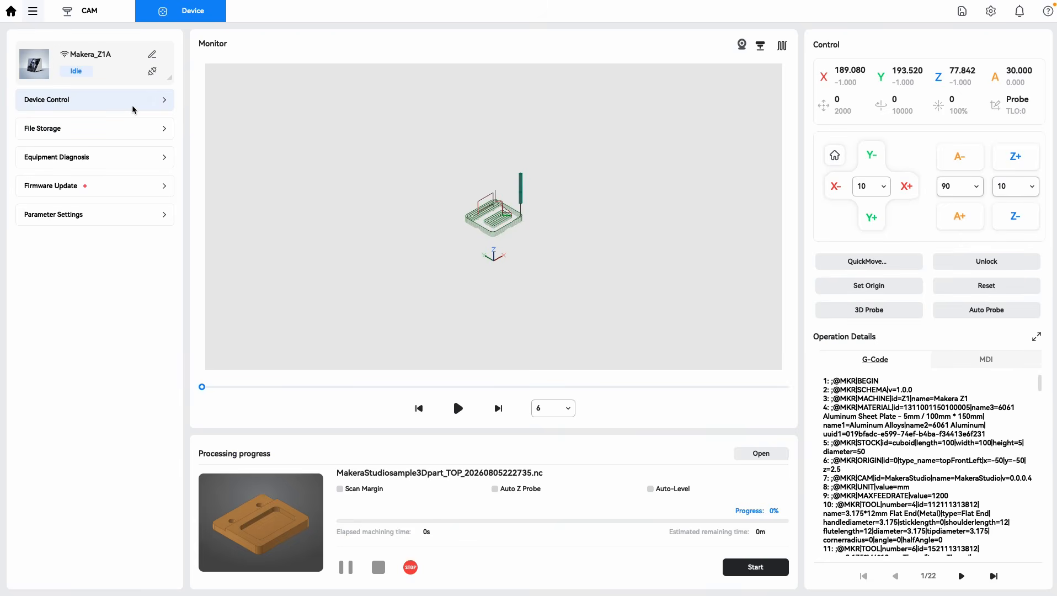
scroll(488, 232, up, 5)
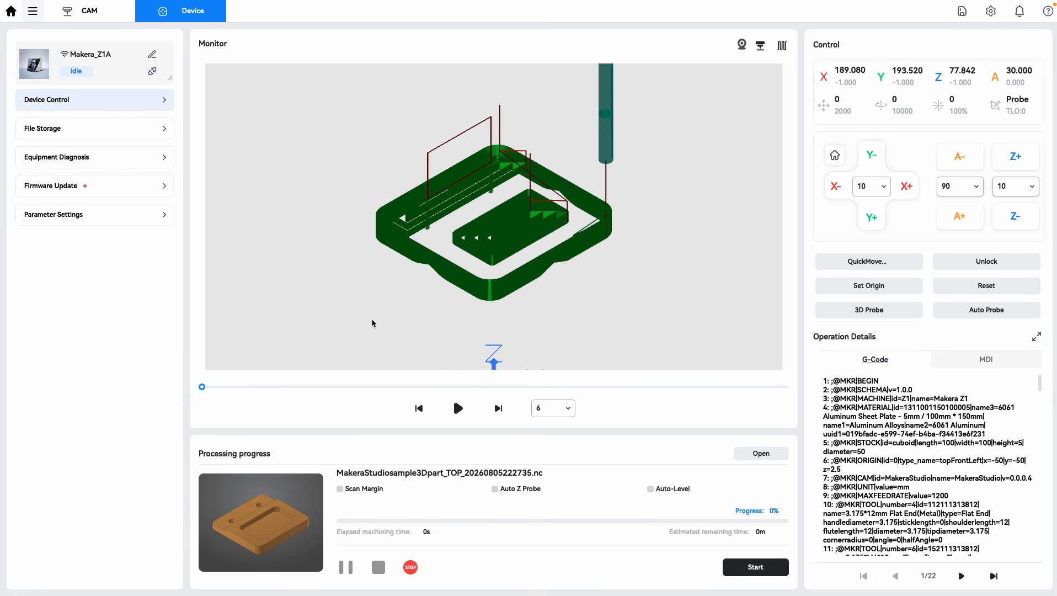
drag(202, 387, 617, 391)
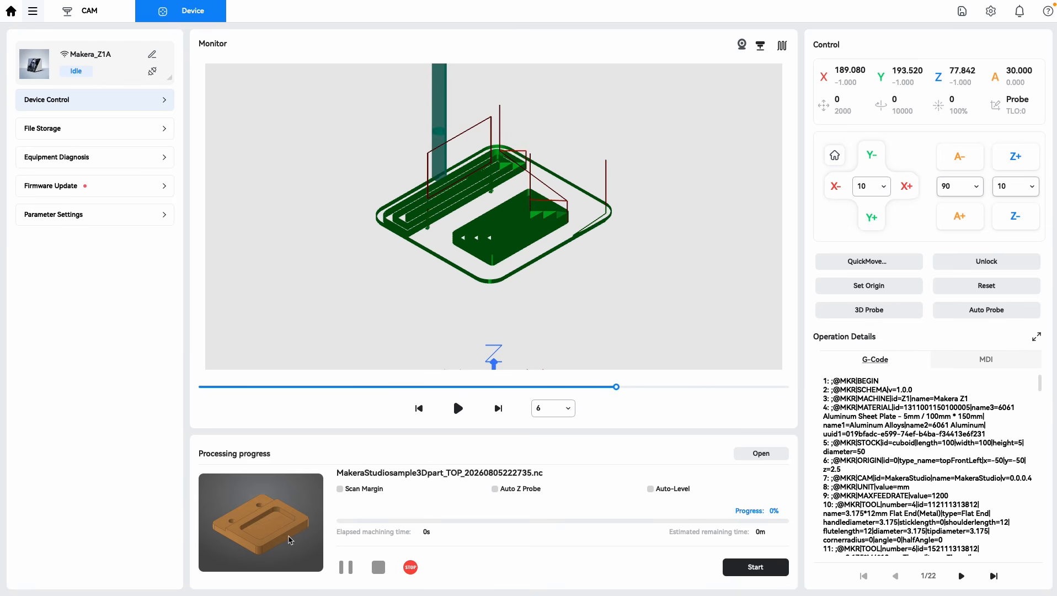
Toggle the previewed toolpaths by tool for the T4 flat end and T6 thread tools, leaving both shown
click(761, 45)
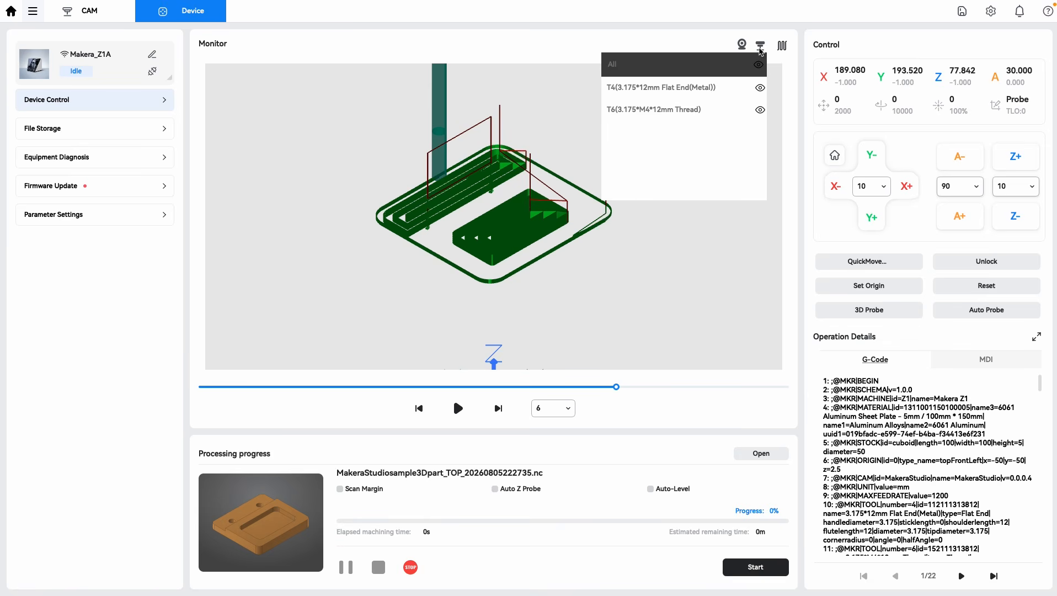
click(687, 89)
click(687, 108)
click(686, 105)
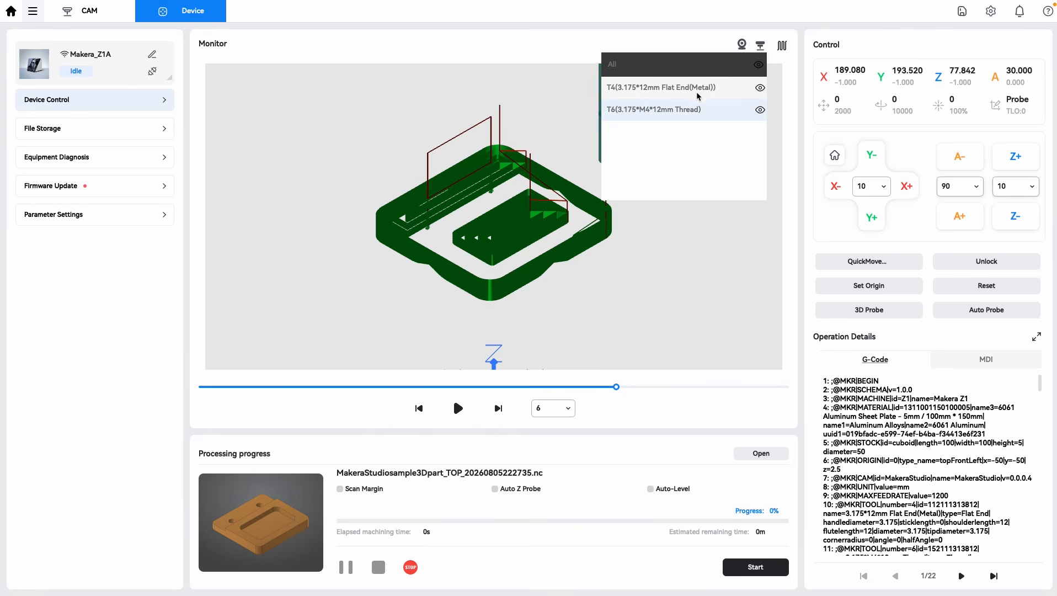
Hide the 3D Pocket Rough-1 toolpath in the preview, show it again and close the toolpath list
click(784, 48)
click(744, 82)
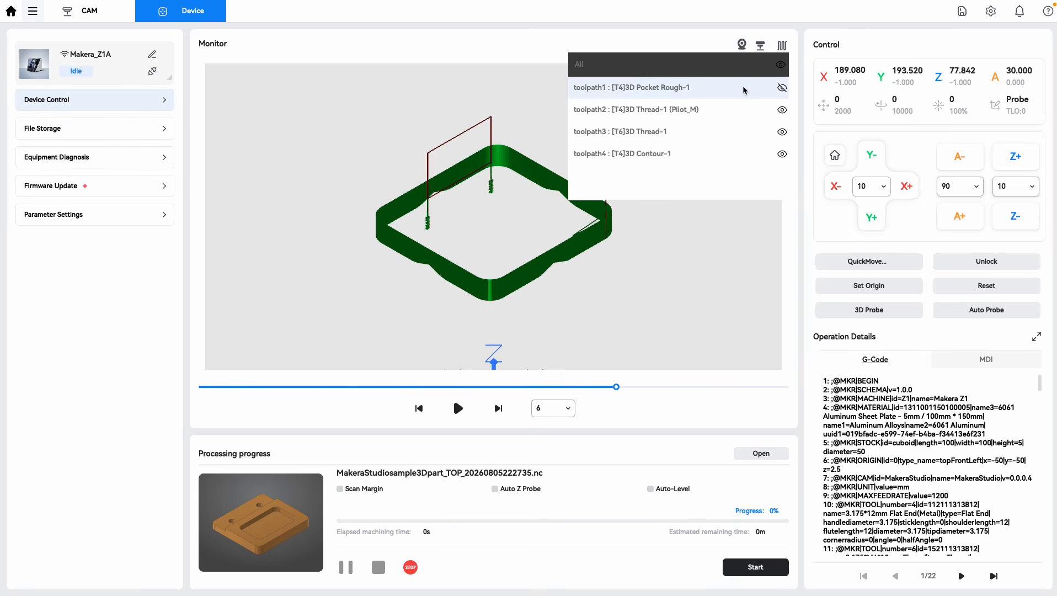
click(743, 85)
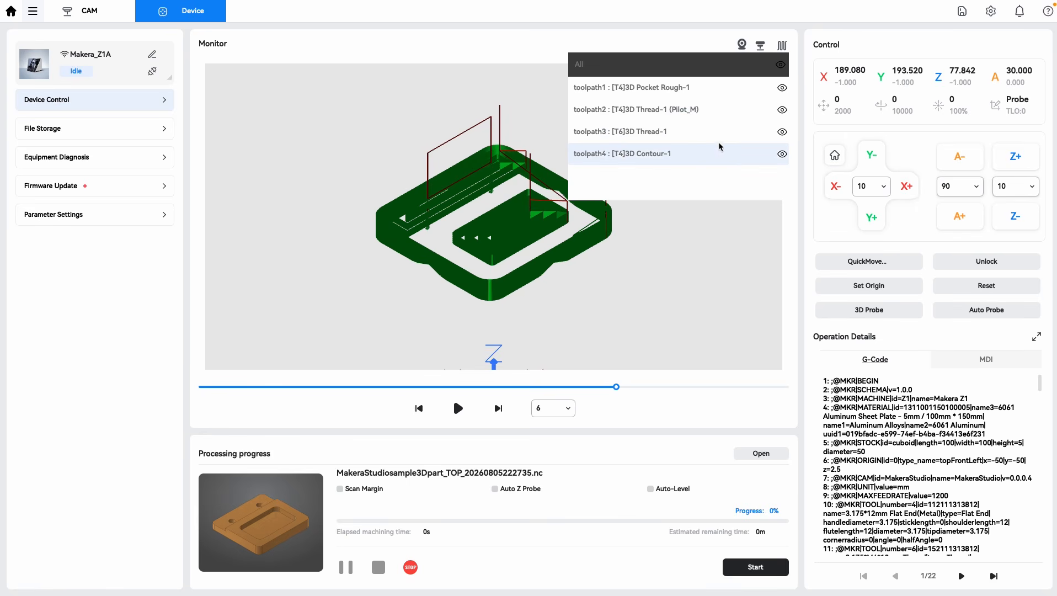
click(781, 48)
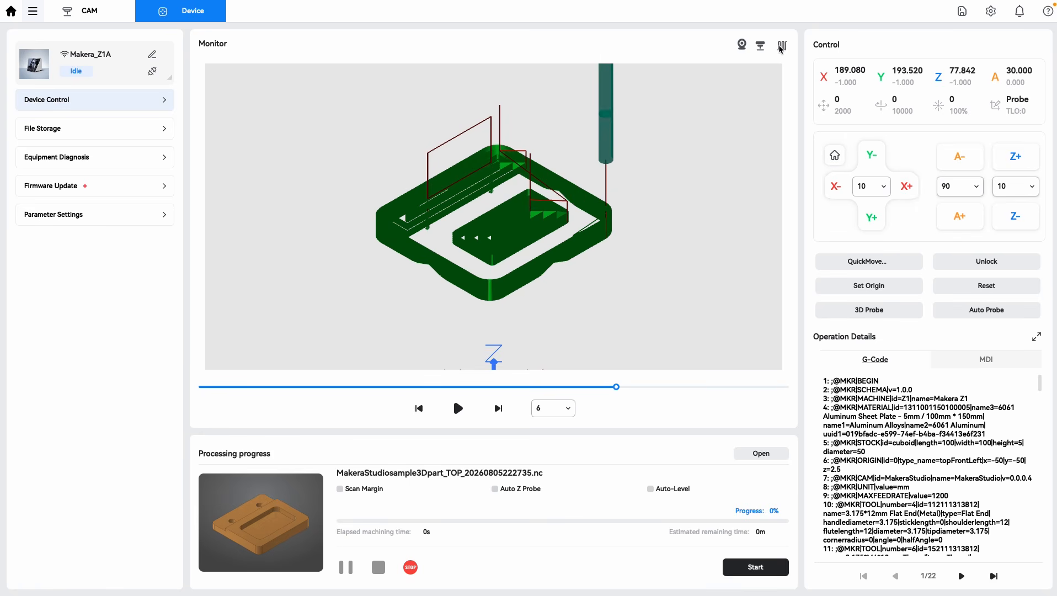
Show the machine's camera feed over the toolpath preview, swap the two views and back, and hide the camera feed
click(743, 46)
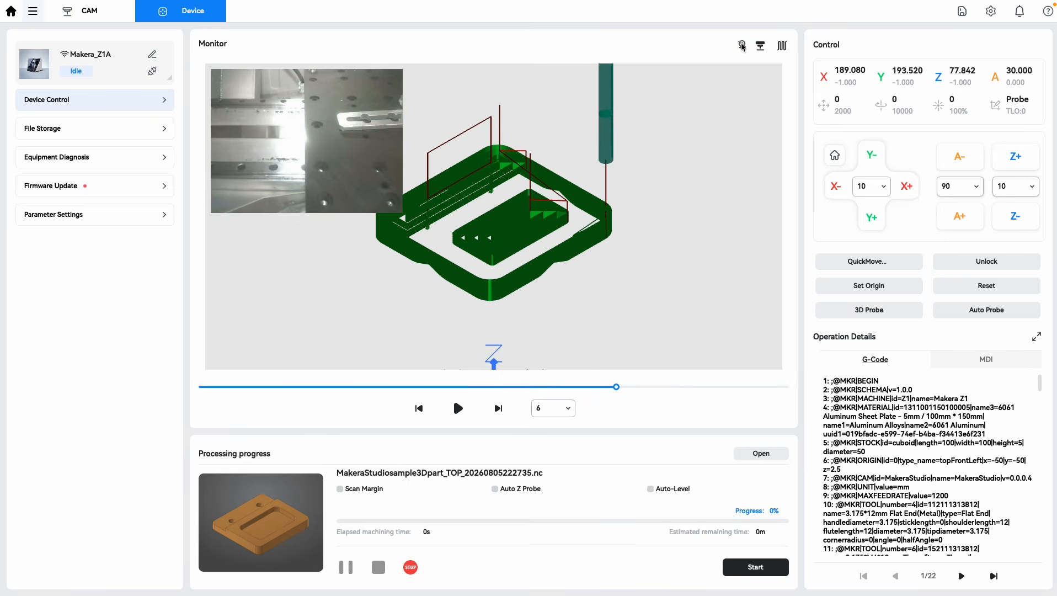
click(351, 107)
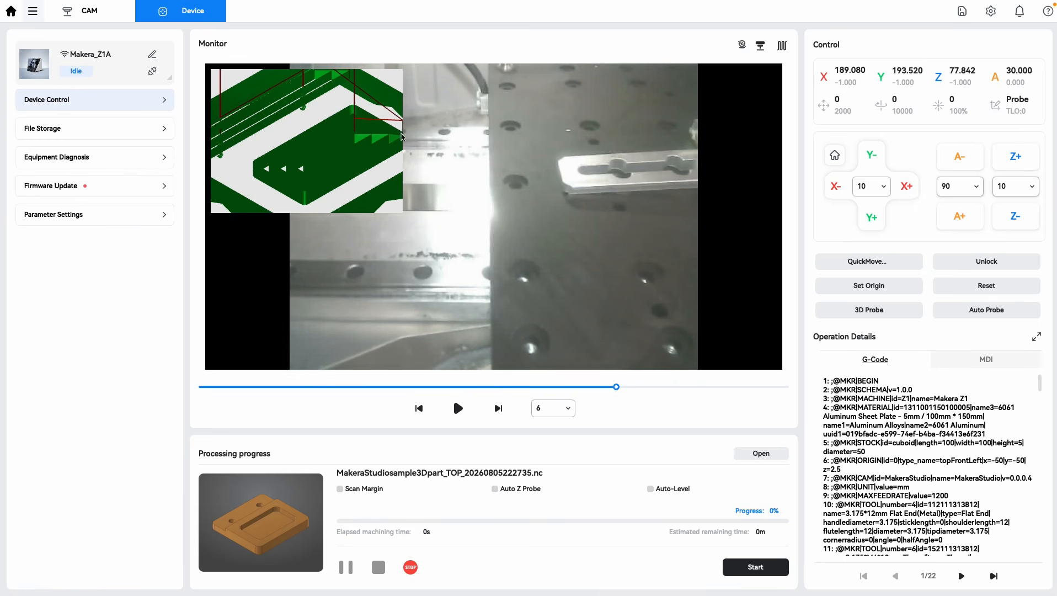
click(368, 132)
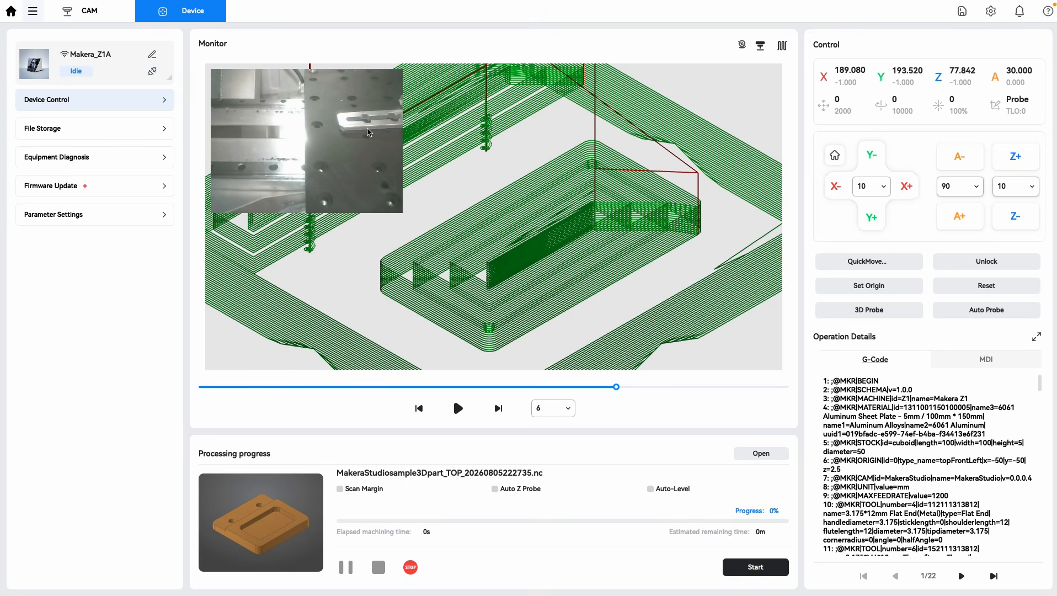
click(742, 45)
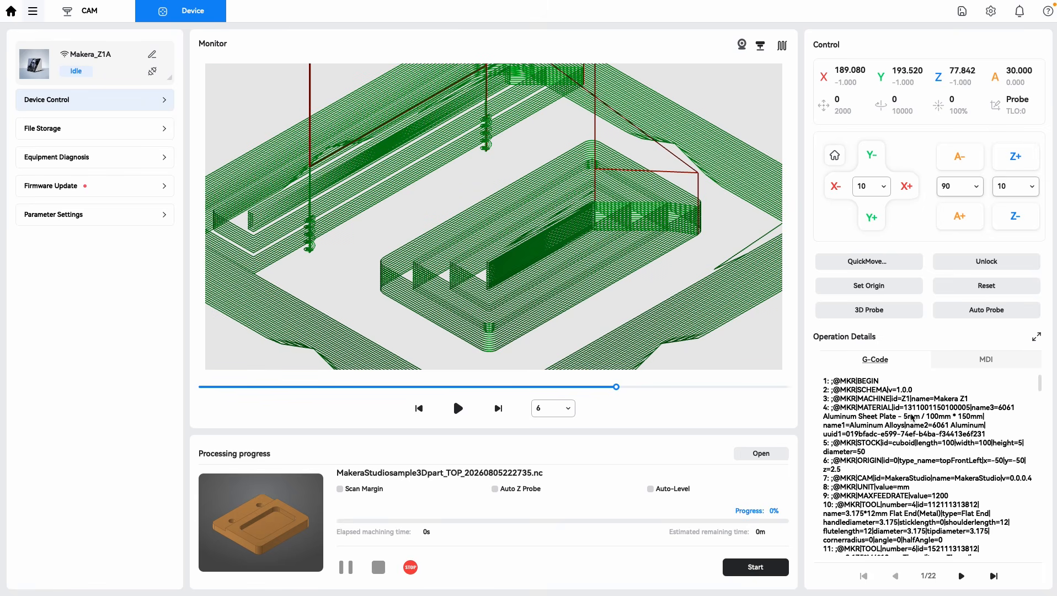
Look through the job's G-code in the operation details and inspect the overall toolpath in the monitor preview
scroll(914, 418, down, 1)
drag(1036, 395, 1040, 419)
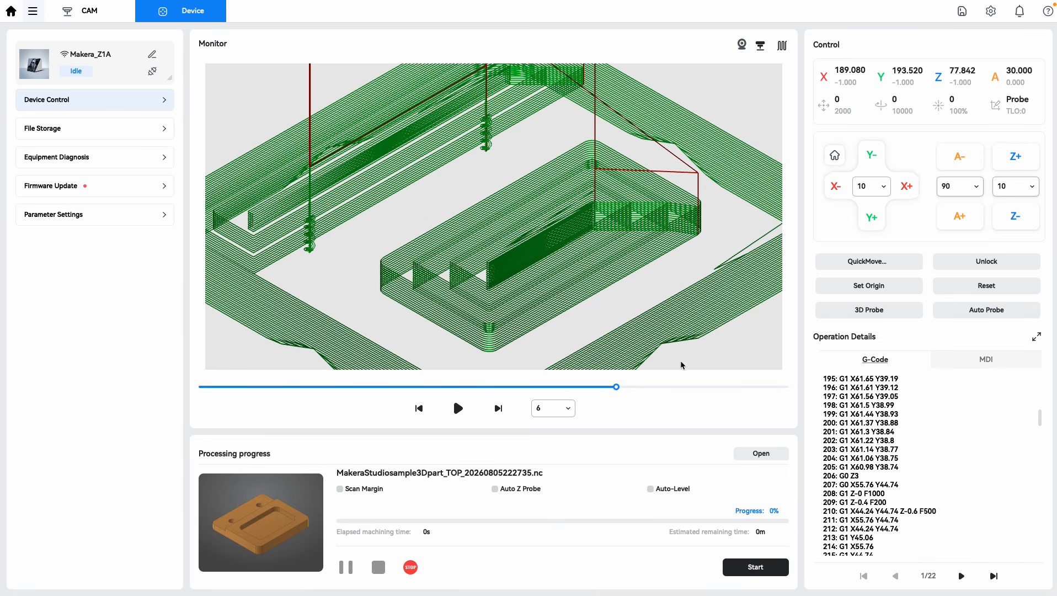
scroll(492, 185, down, 2)
scroll(491, 185, down, 1)
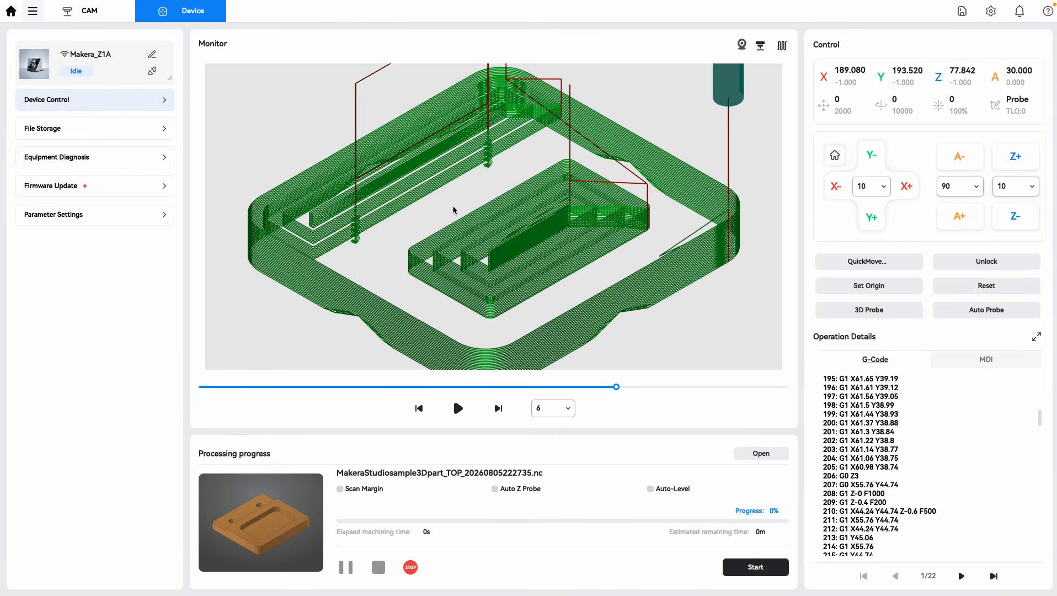
scroll(485, 169, down, 1)
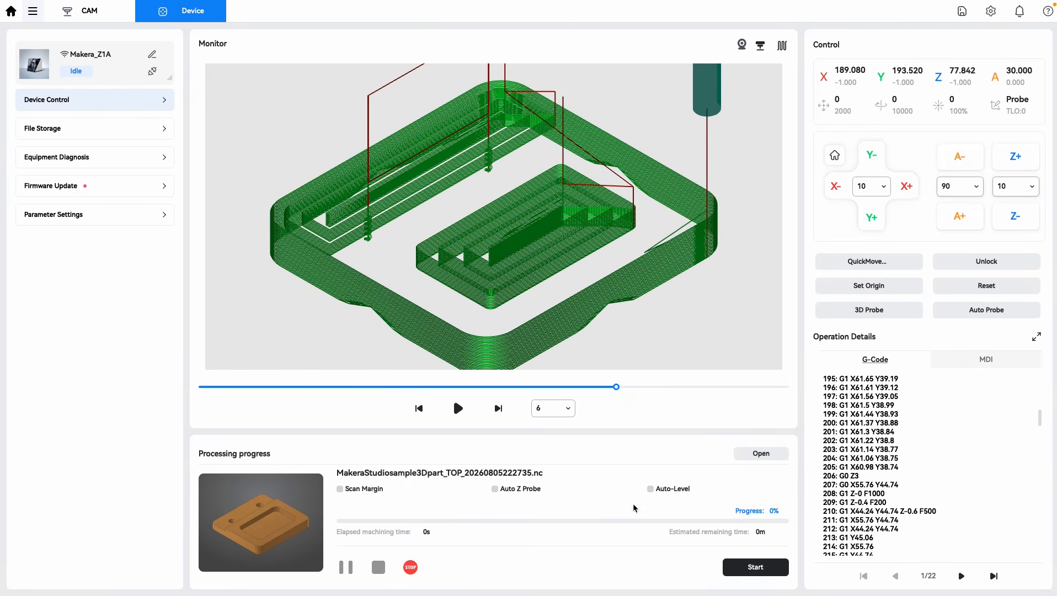
Start the machining wizard for the job, try the Custom stock placement and set the stock position to Anchor1
click(740, 574)
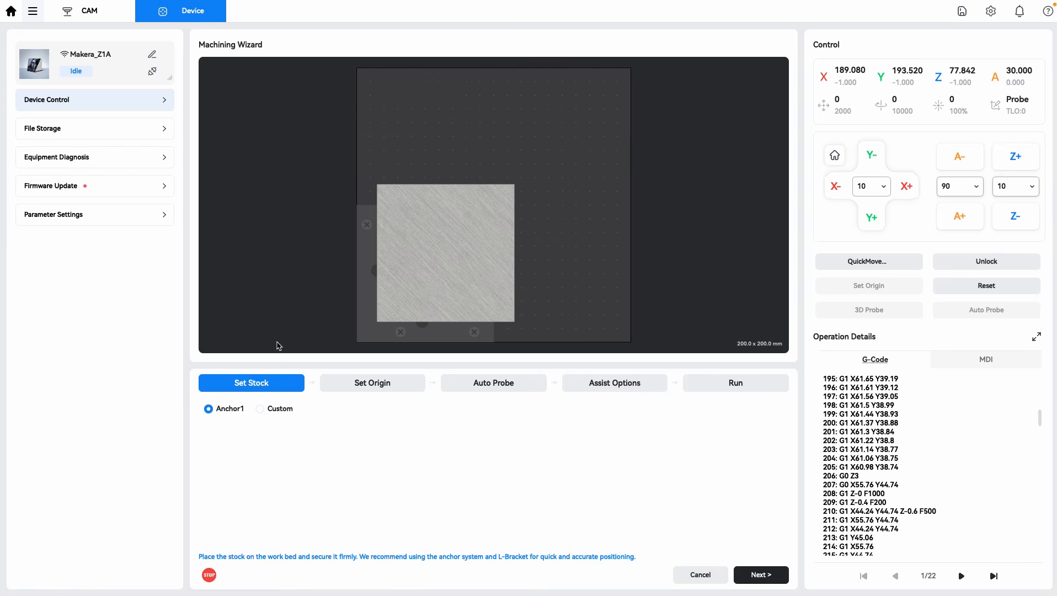
click(260, 410)
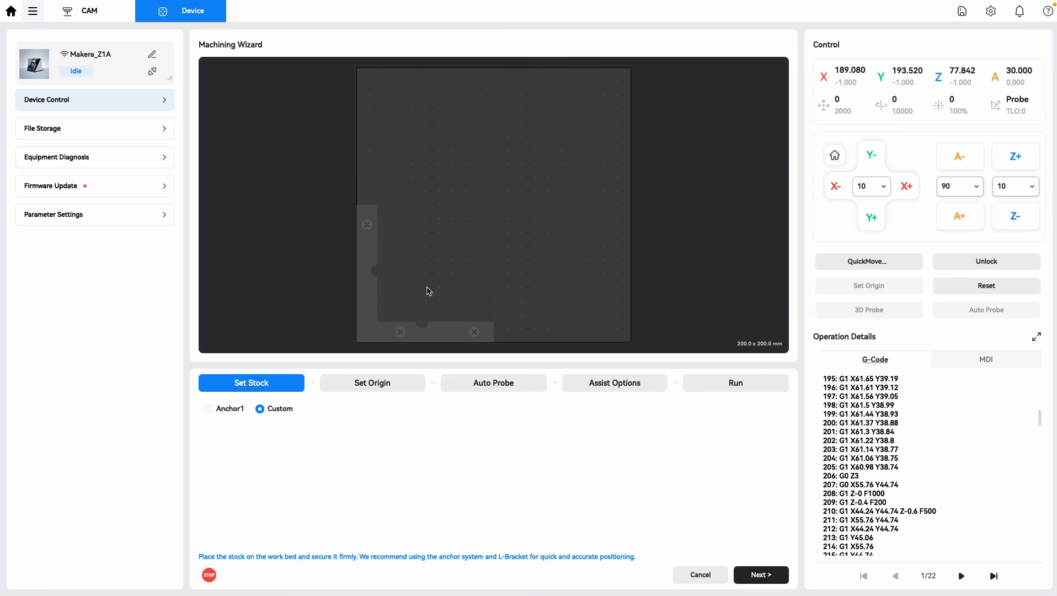
click(237, 409)
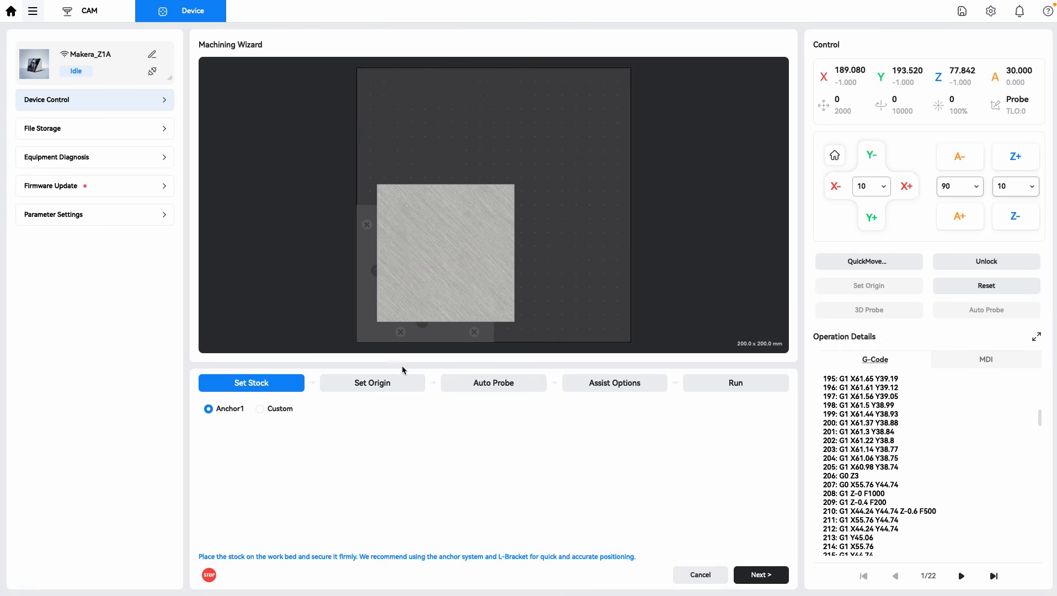
Set the work origin relative to Anchor1 with 0.000 mm X and Y offsets, and enable auto-scan of the machining area before machining
click(396, 381)
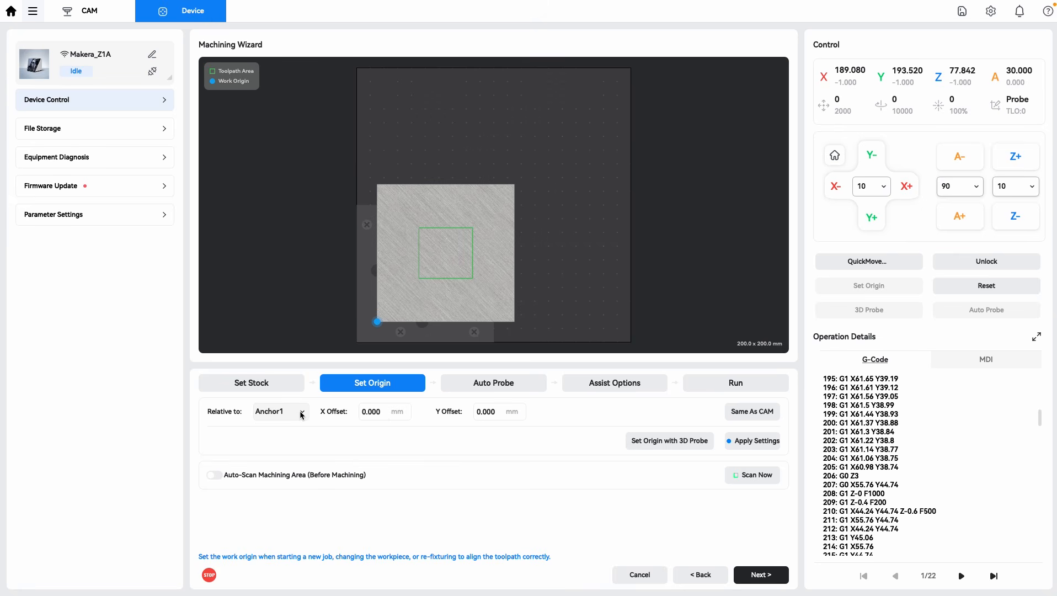
click(486, 411)
click(223, 477)
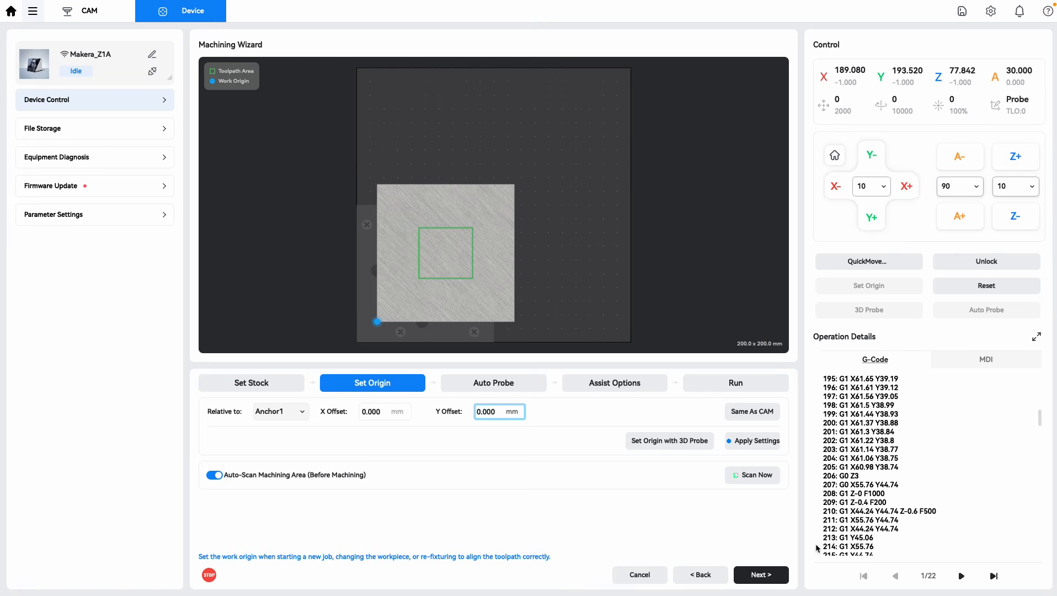
click(763, 575)
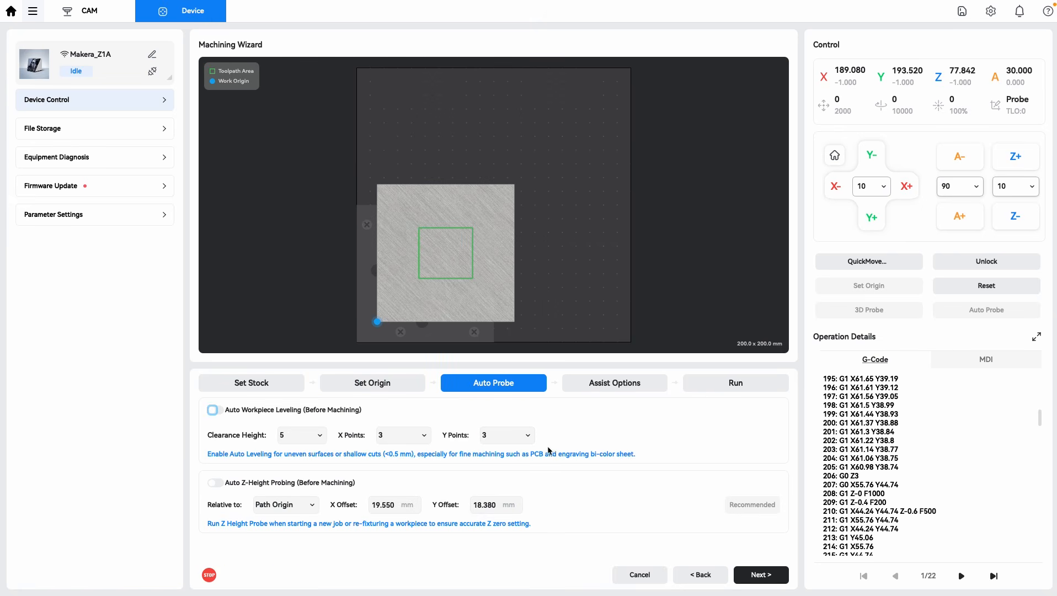
Turn on auto workpiece leveling, check its clearance height and X points options, and turn leveling off again
click(214, 410)
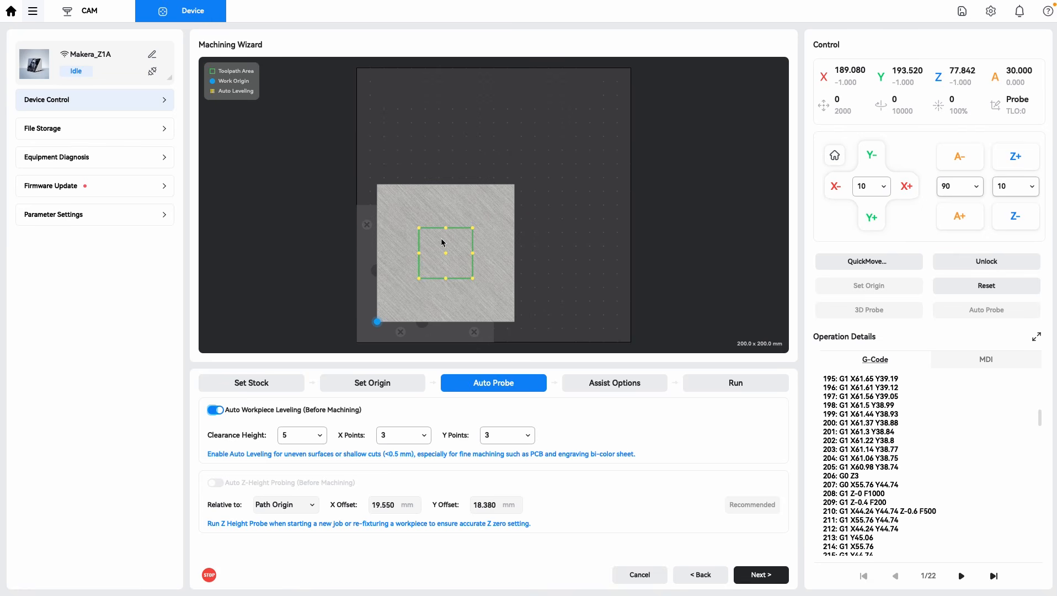
click(306, 441)
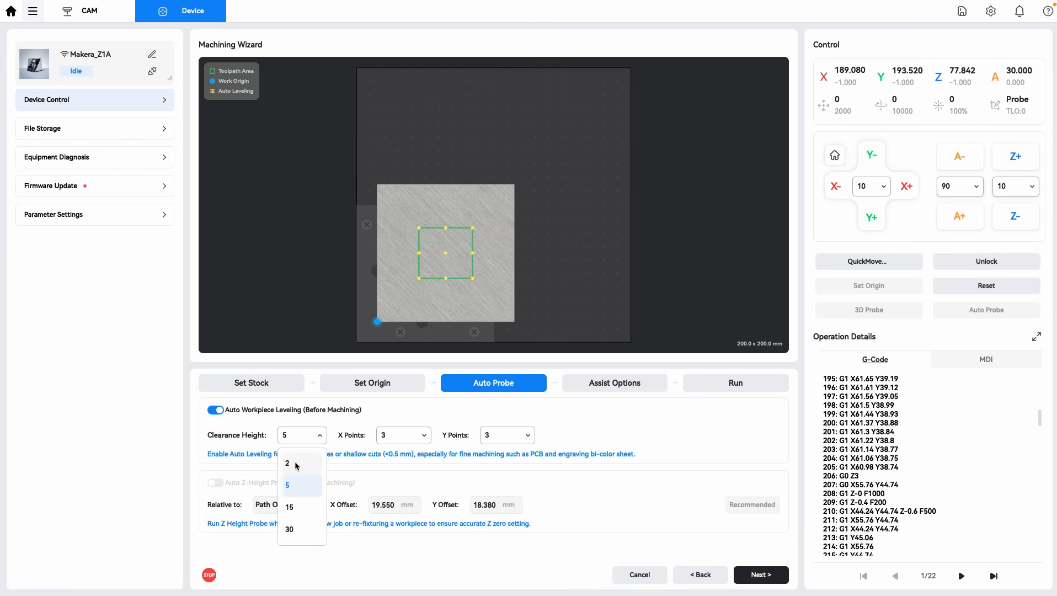
click(402, 439)
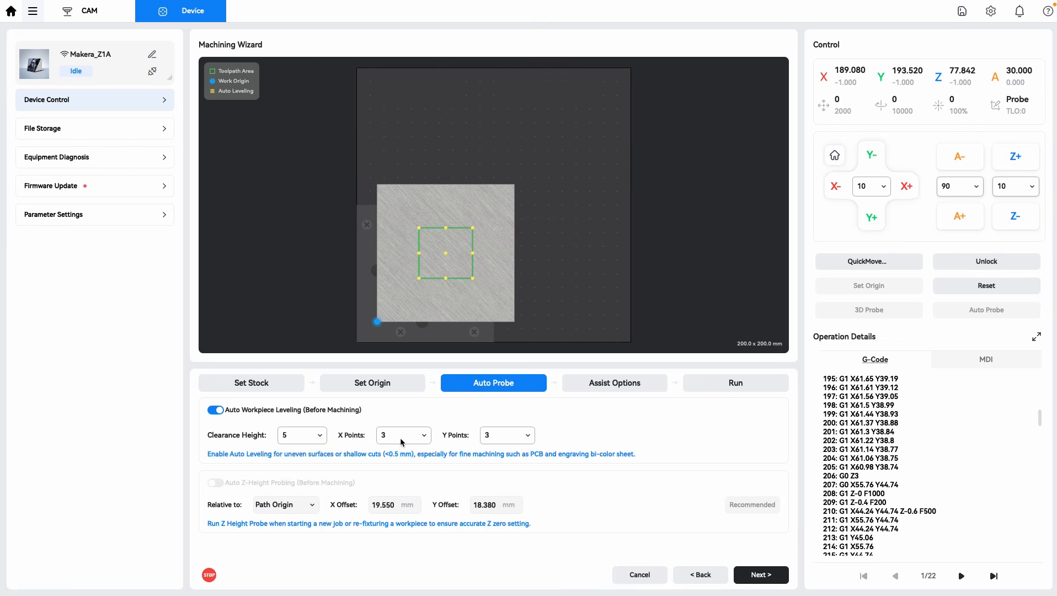
click(402, 440)
click(468, 430)
click(217, 410)
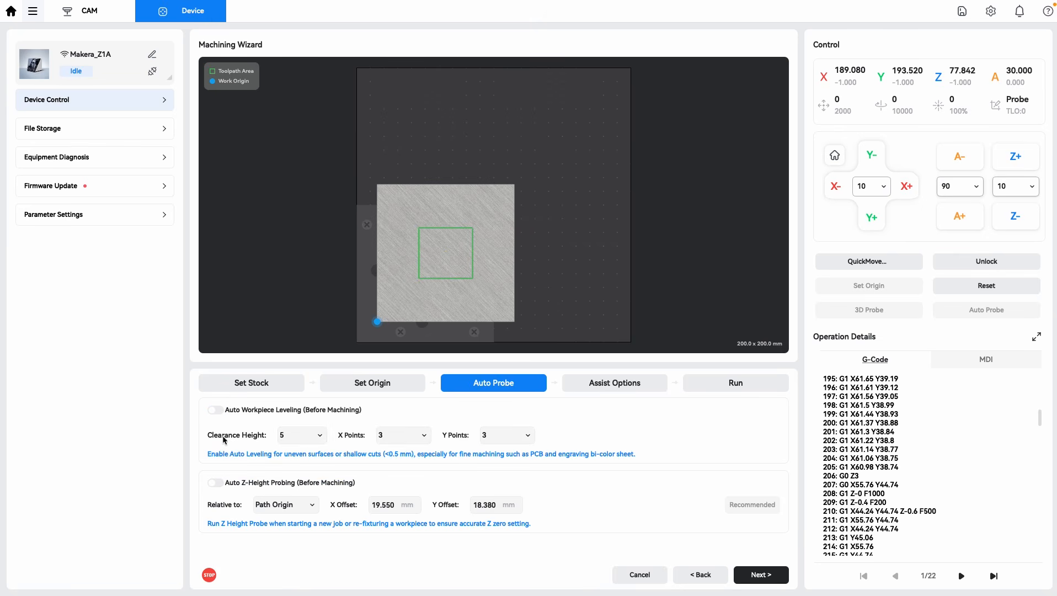
Enable auto Z-height probing before machining, relative to Path Origin with X offset 19.550 mm and Y offset 18.380 mm
click(222, 484)
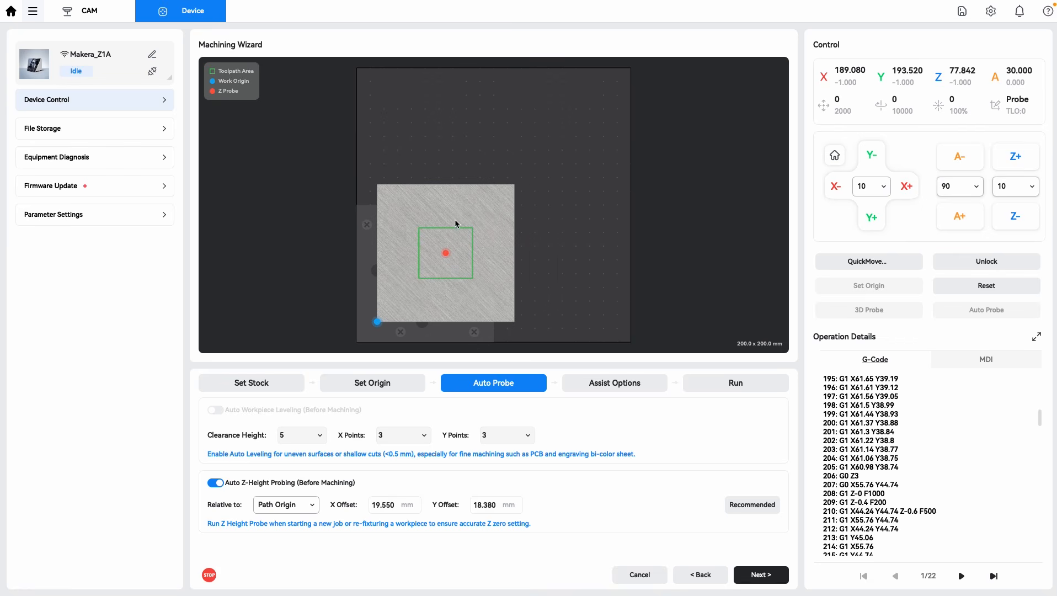
drag(400, 505, 376, 506)
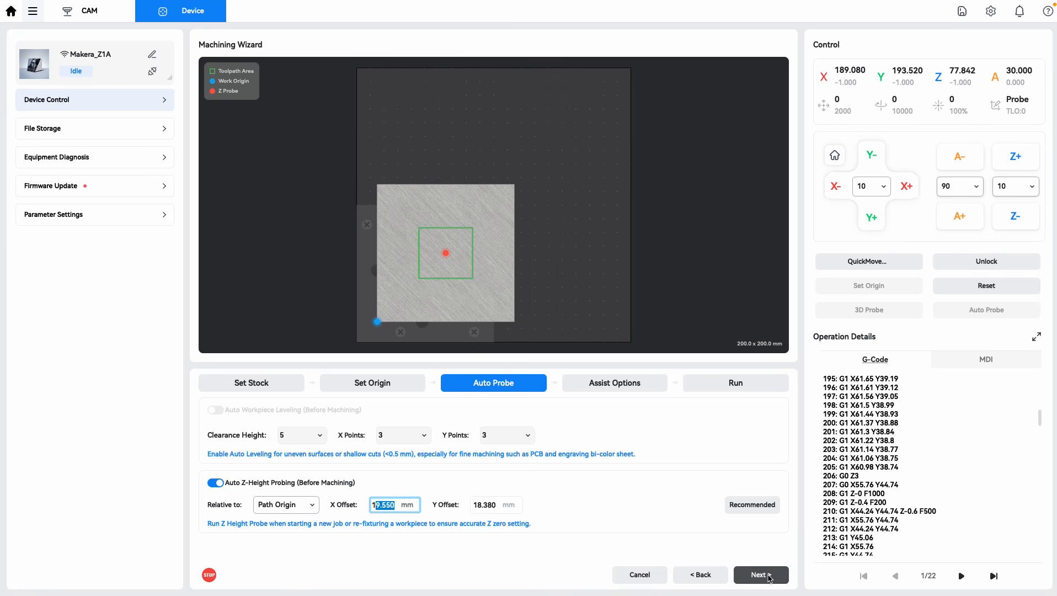
click(760, 574)
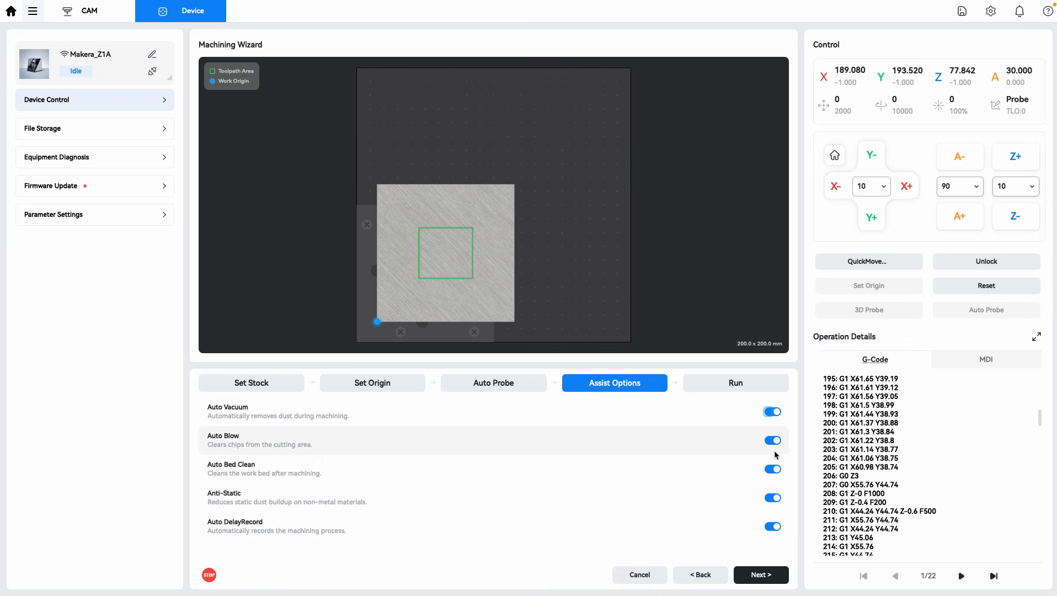
Keep Auto Vacuum, Auto Blow, Auto Bed Clean, Anti-Static and Auto DelayRecord on, and review the job's final run settings
click(761, 575)
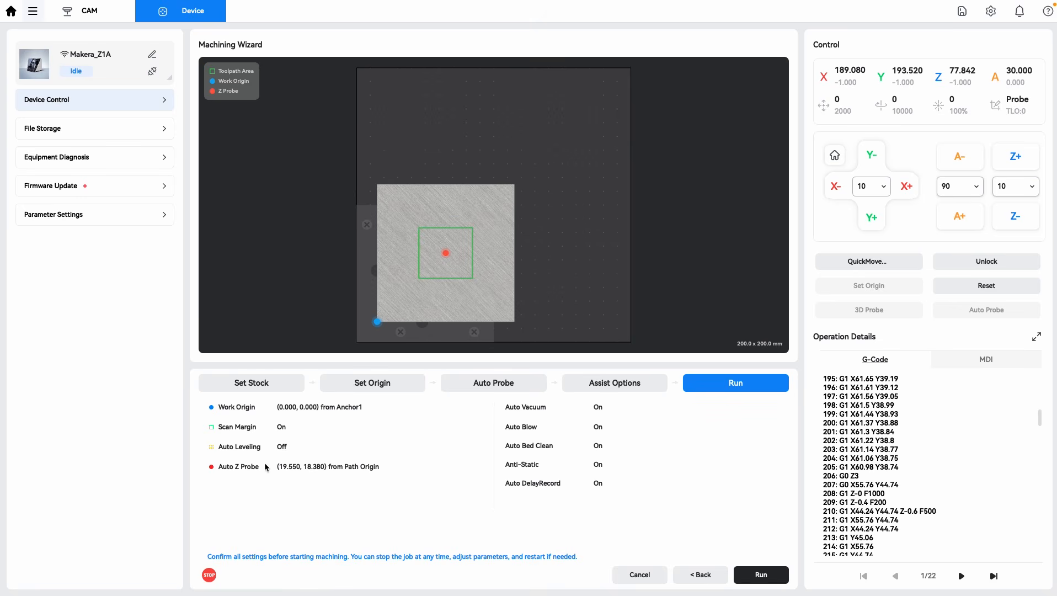
click(763, 579)
Examine the equipment diagnosis page: the basic controls, the status monitor sensors and the device info
click(110, 157)
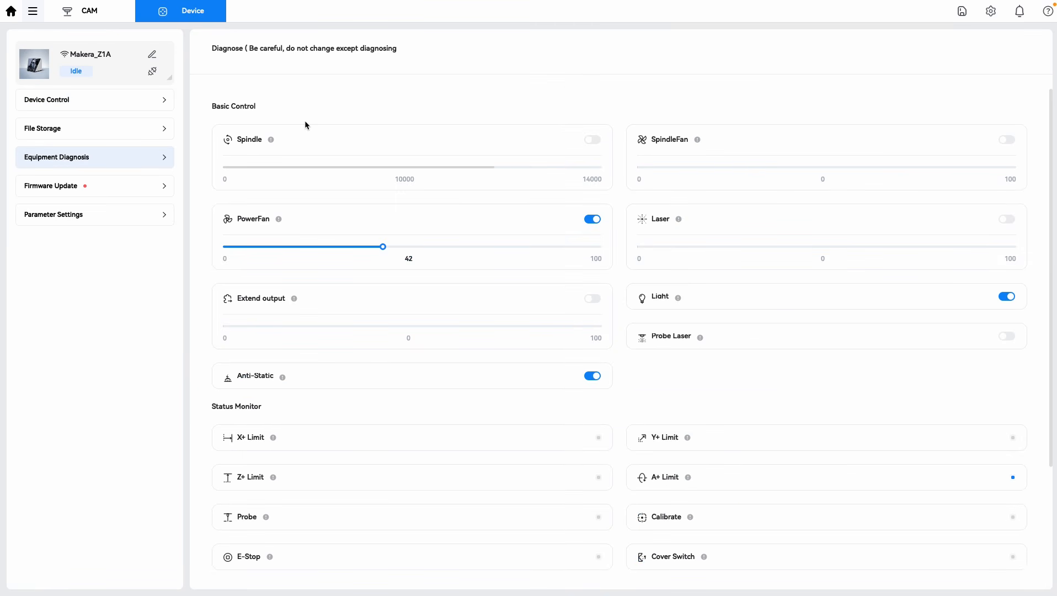
scroll(461, 107, down, 2)
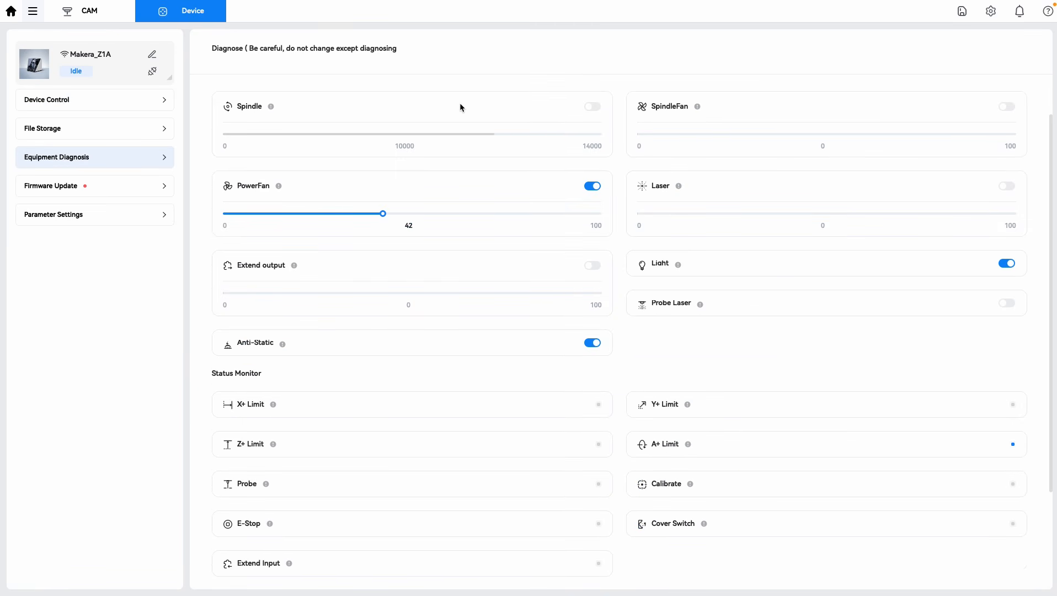
scroll(461, 106, up, 2)
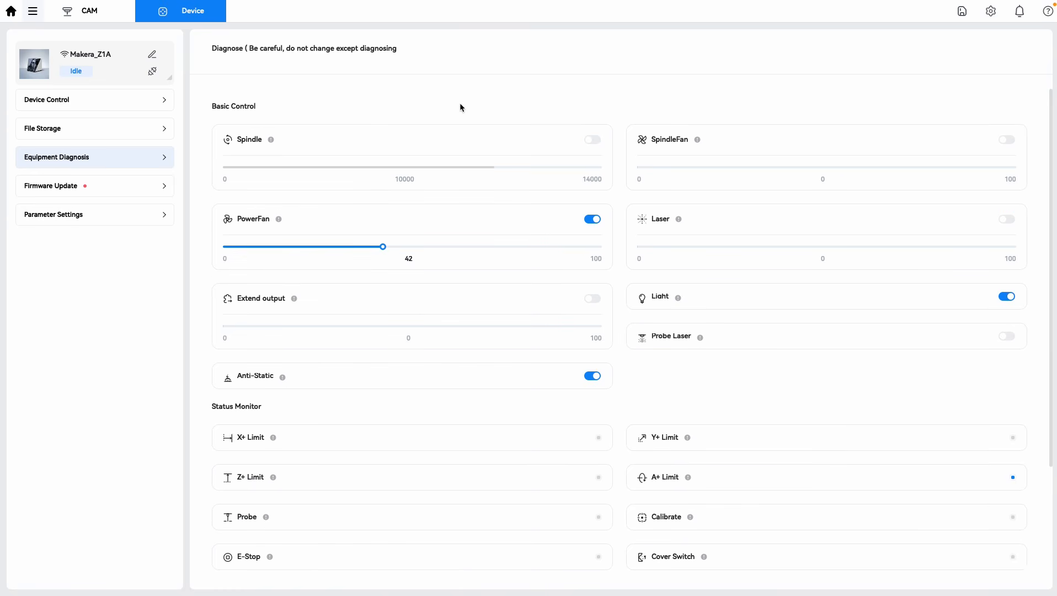
scroll(460, 107, down, 3)
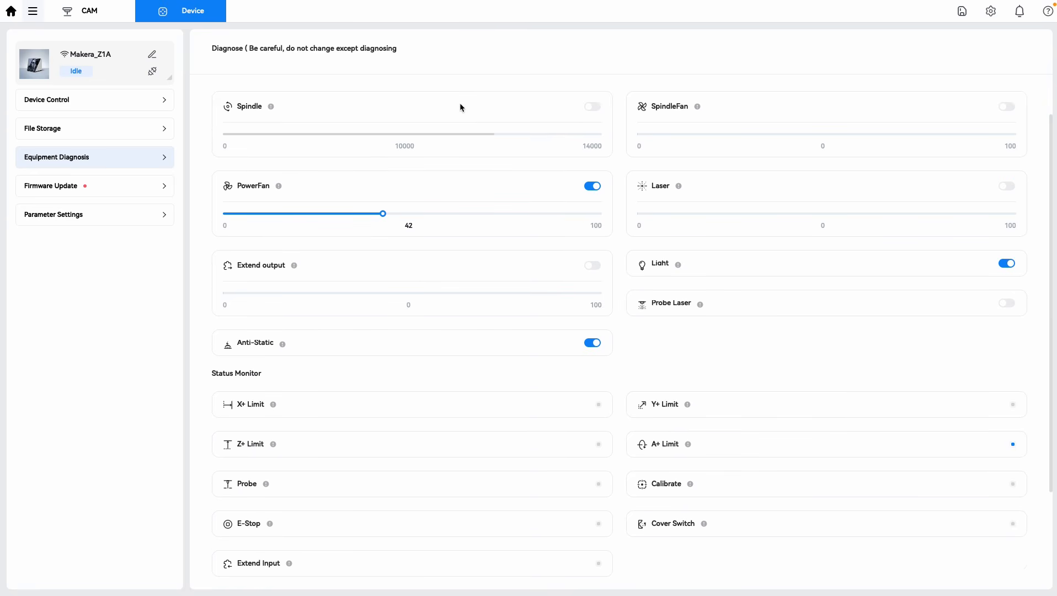
scroll(461, 106, up, 2)
scroll(531, 220, down, 3)
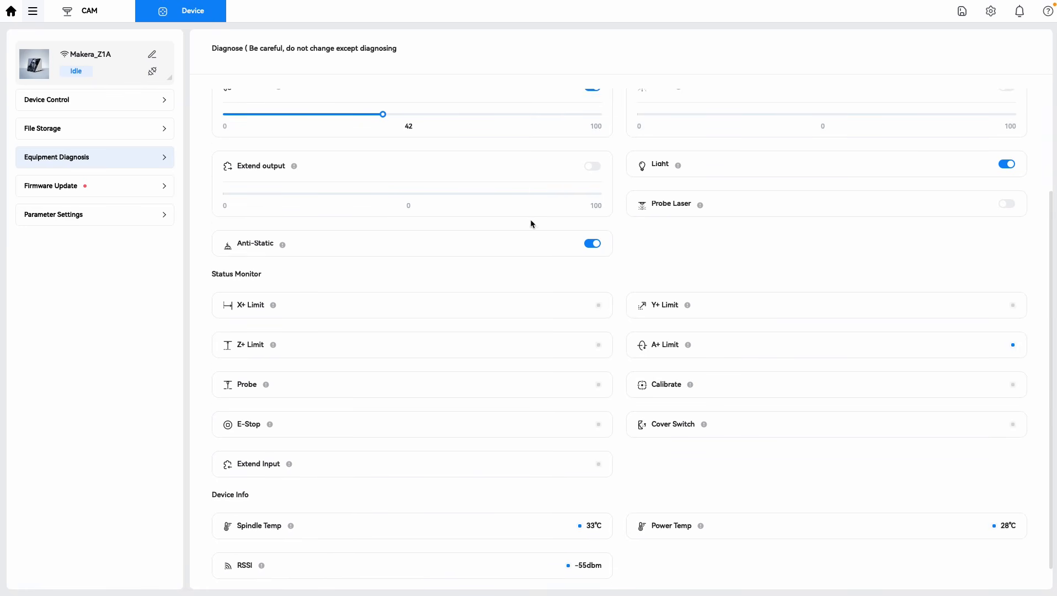
scroll(530, 222, down, 1)
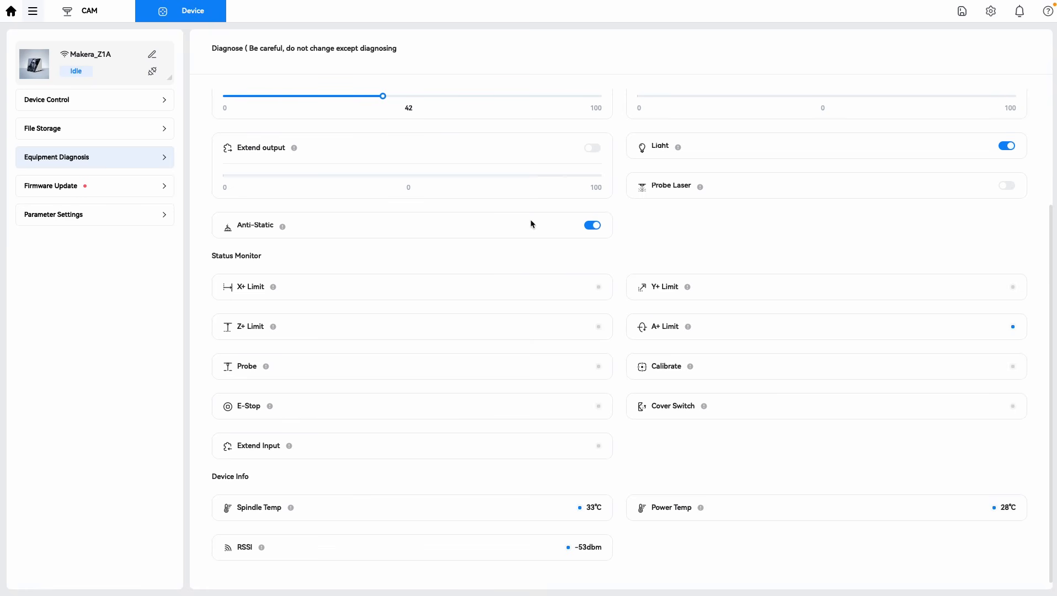
scroll(530, 223, up, 5)
View the machine's firmware update information and its basic parameter settings, and return to device control
click(129, 186)
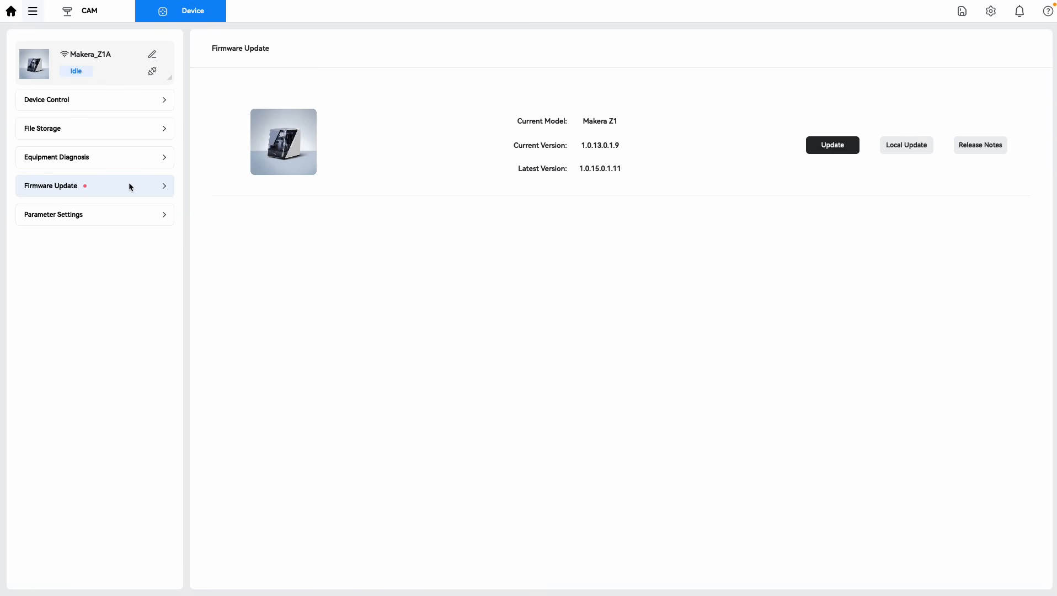
click(121, 217)
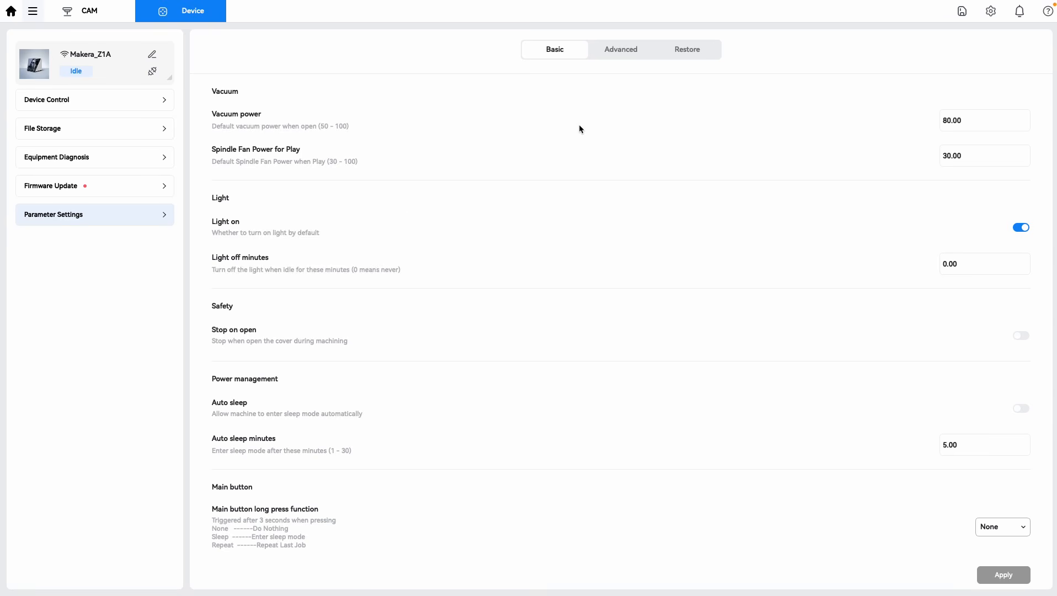
click(151, 100)
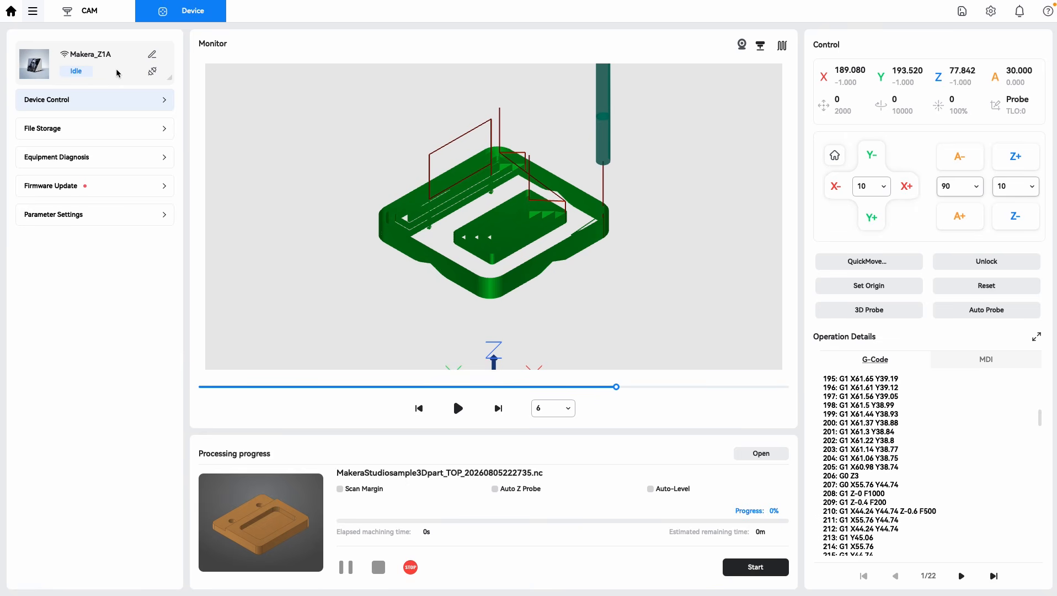
Browse the G-code files and the timelapse videos in the machine's file storage
click(119, 129)
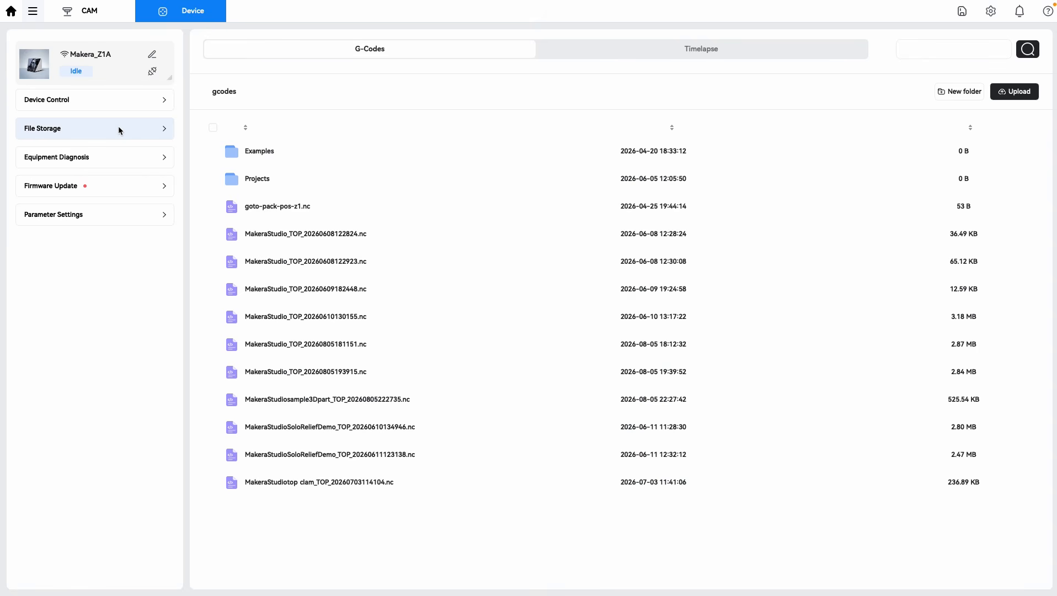
click(570, 55)
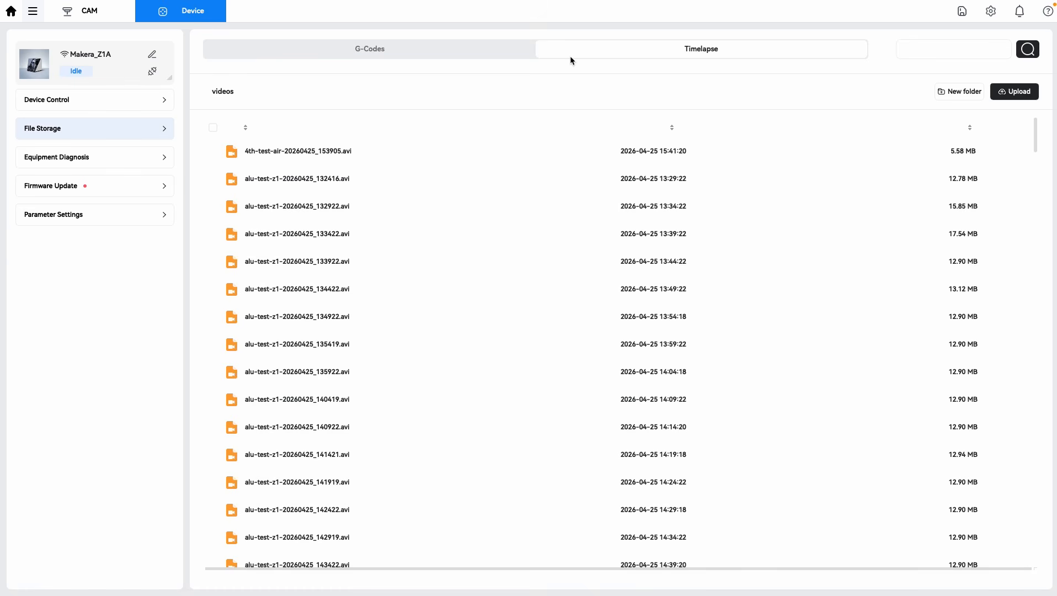